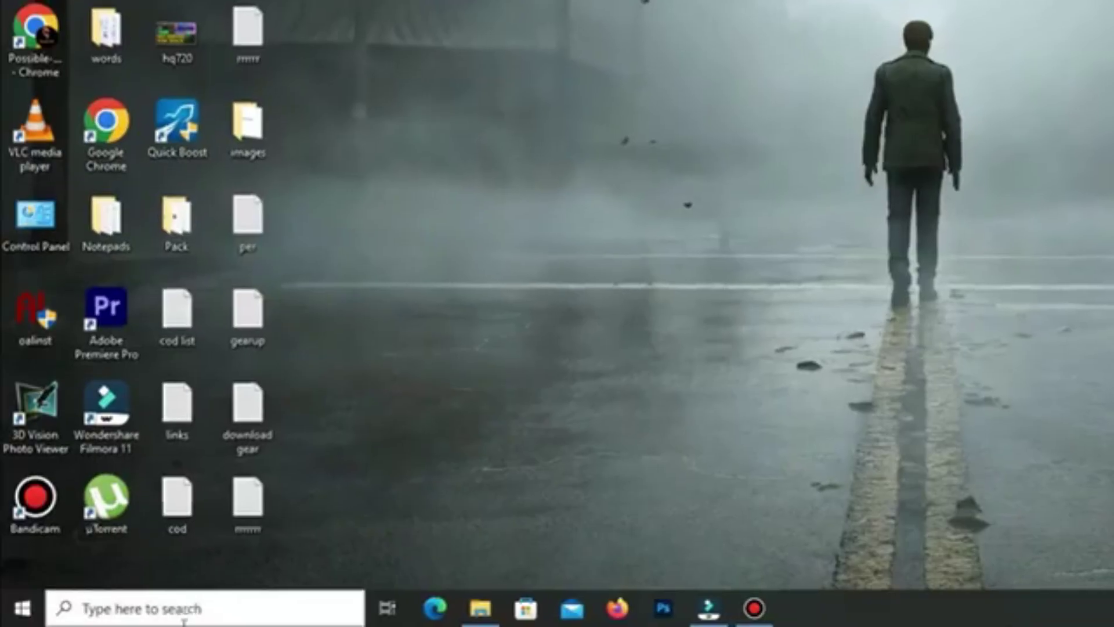
Launch GearUP Booster from Windows search and open Red Dead Redemption's details with its server region and ping.
left_click(113, 615)
type("g")
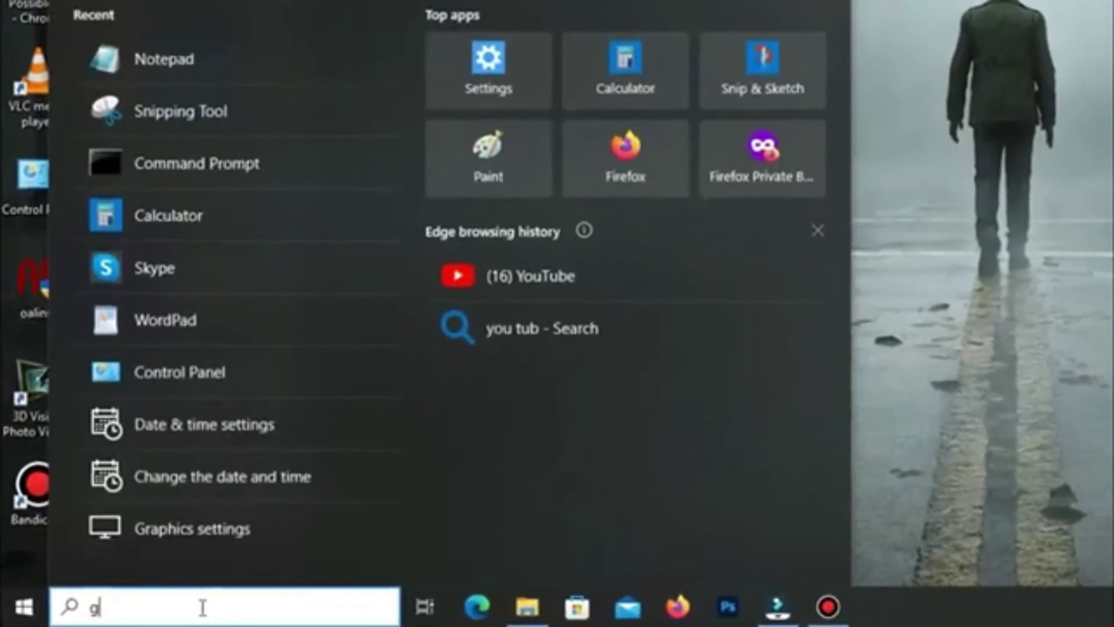
type("earup bo")
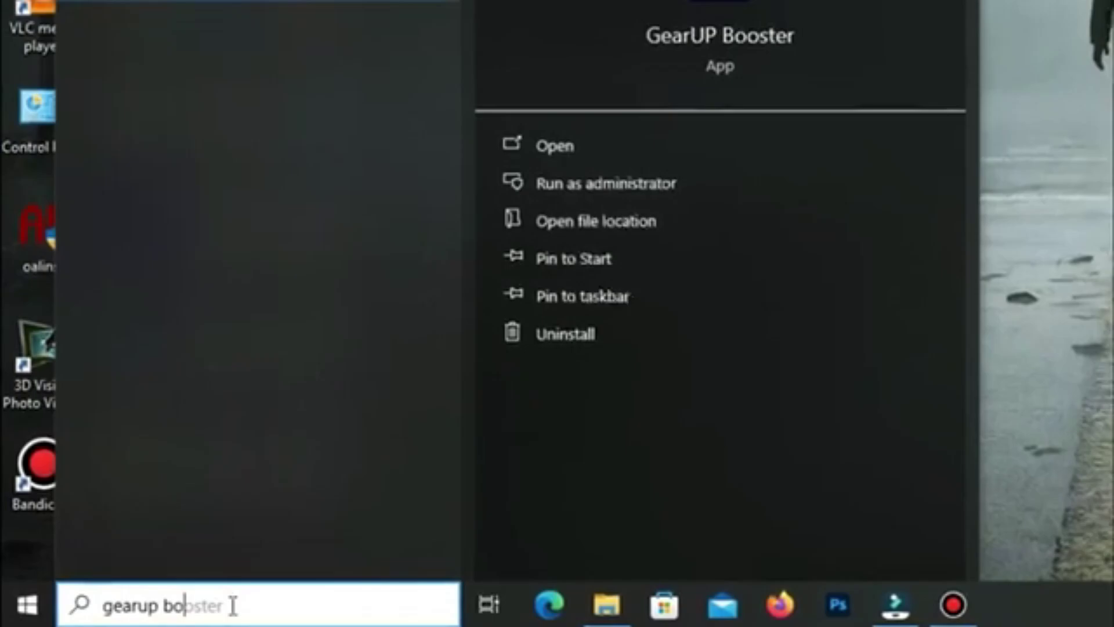
type("oster")
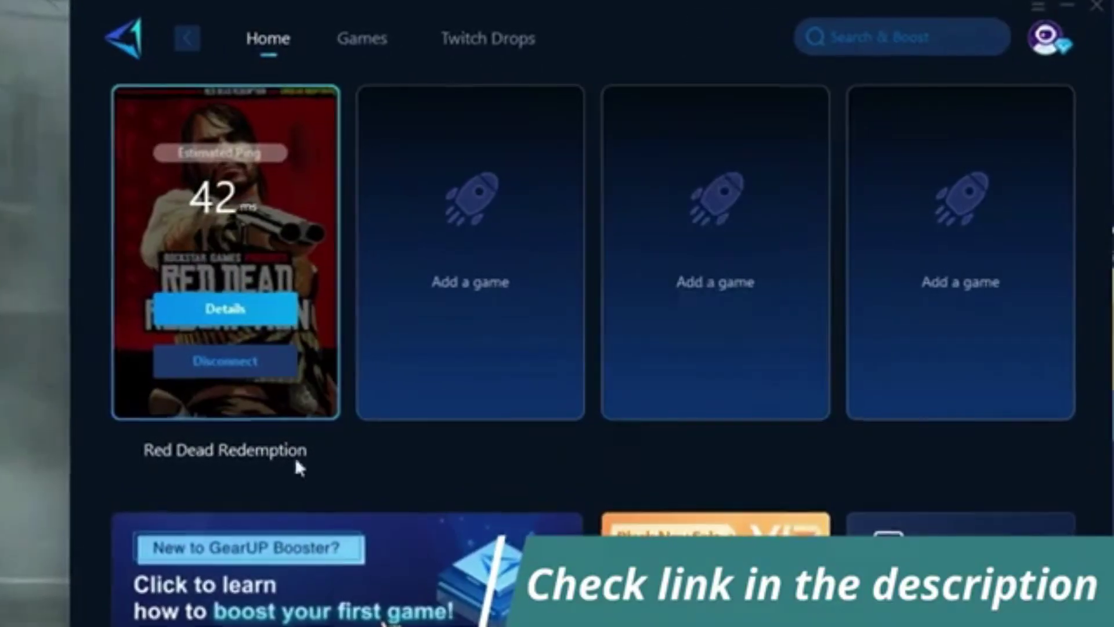
left_click(259, 310)
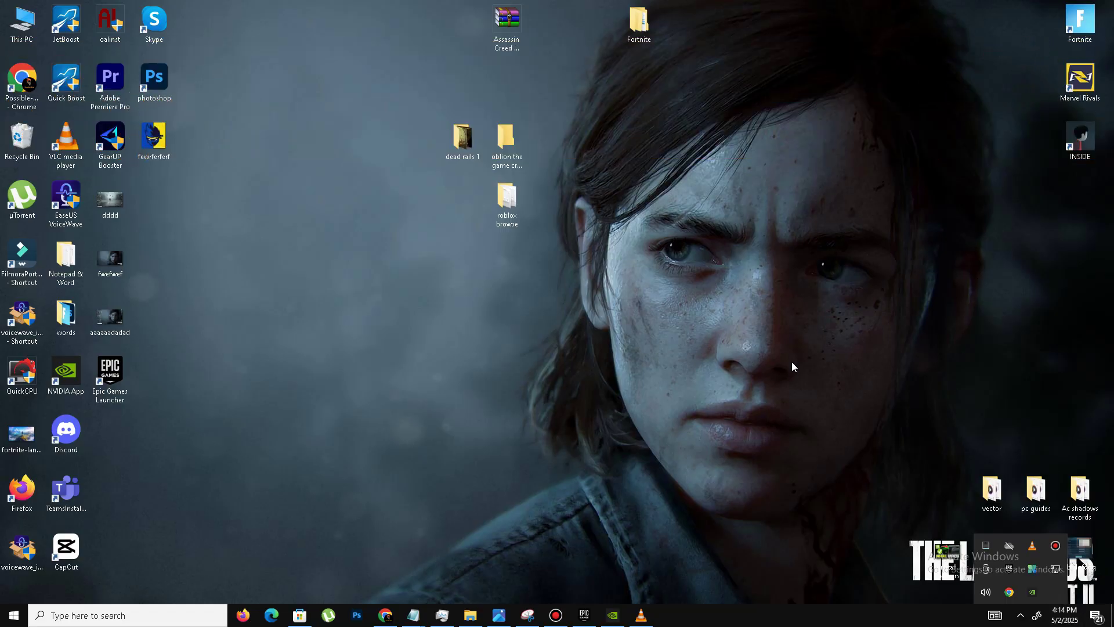
In Fortnite's Manage settings in the Library, keep Launch Options switched on with the -d3d11 argument.
left_click(585, 616)
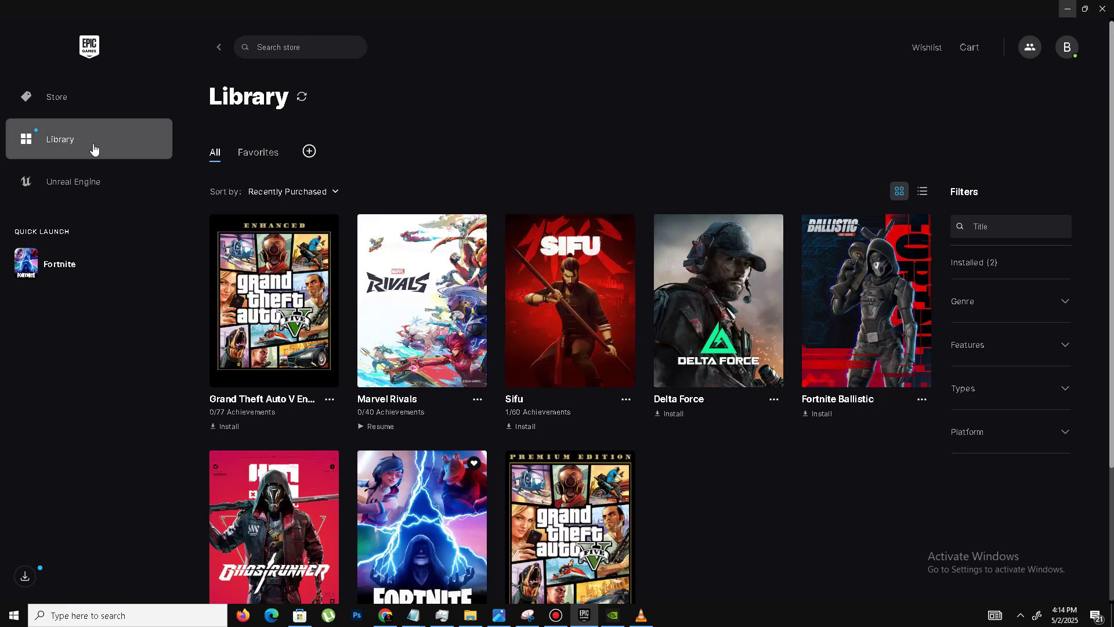
scroll(624, 462, "down", 3)
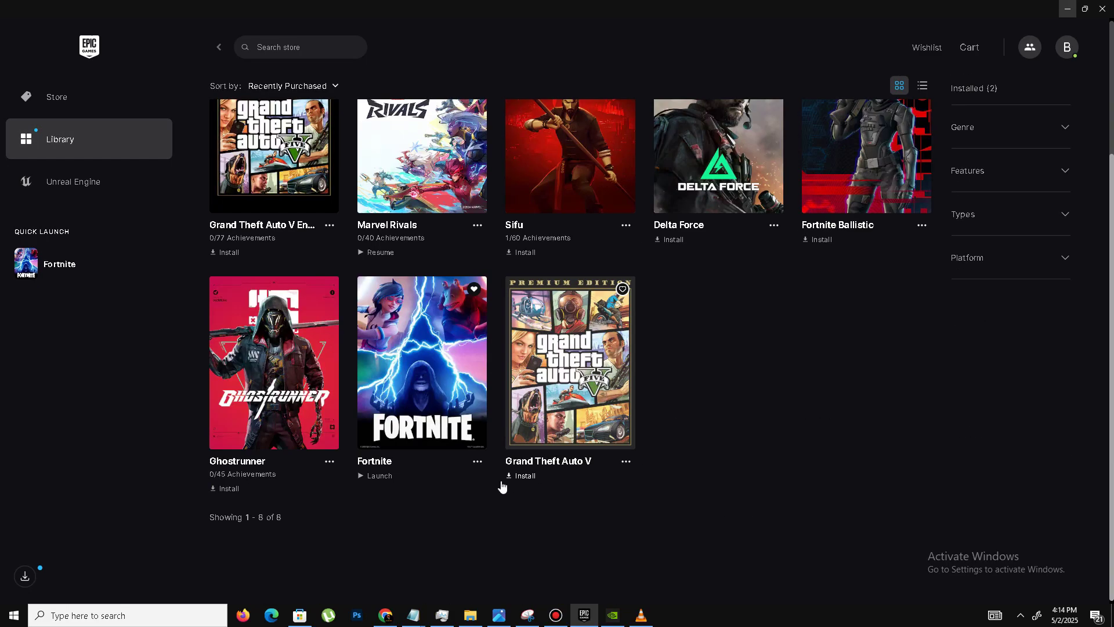
left_click(477, 463)
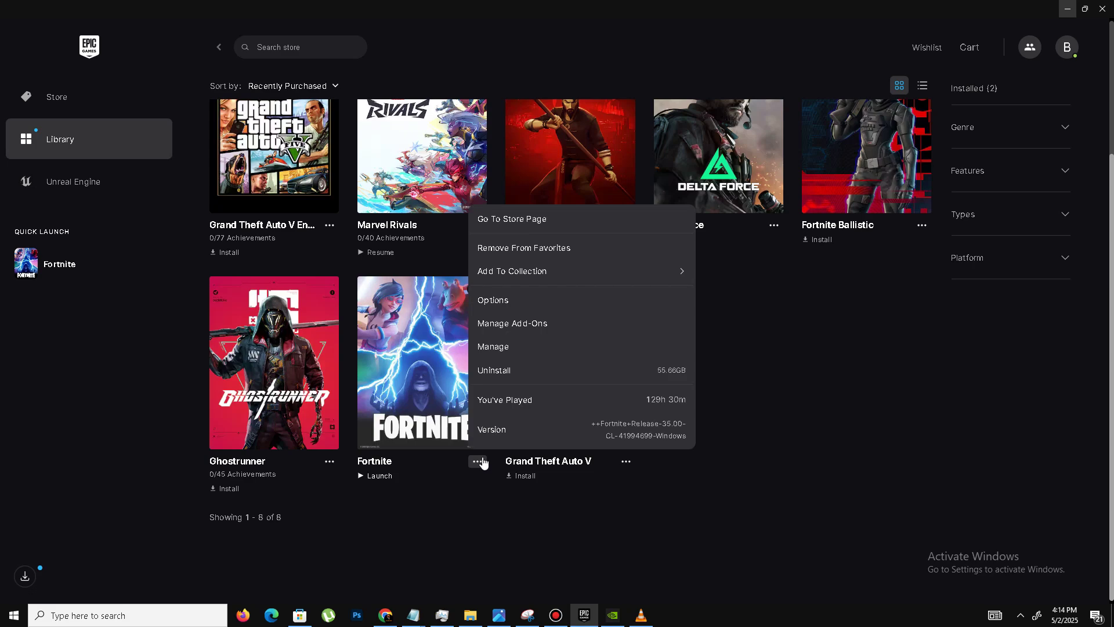
left_click(512, 353)
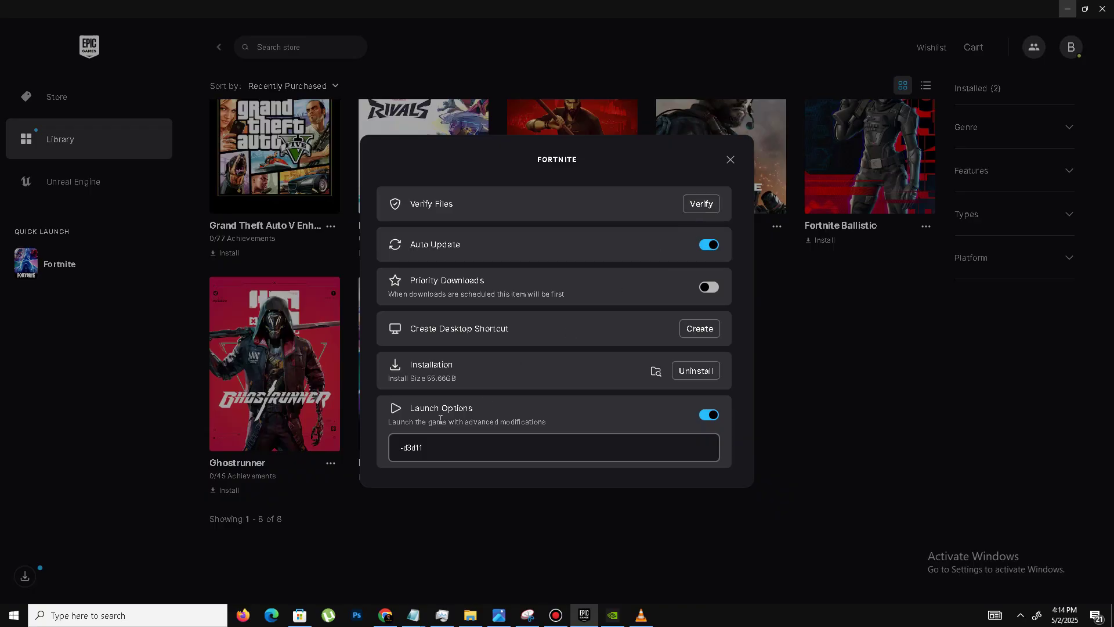
left_click(709, 416)
left_click(709, 416)
left_click_drag(441, 458, 363, 459)
left_click(731, 163)
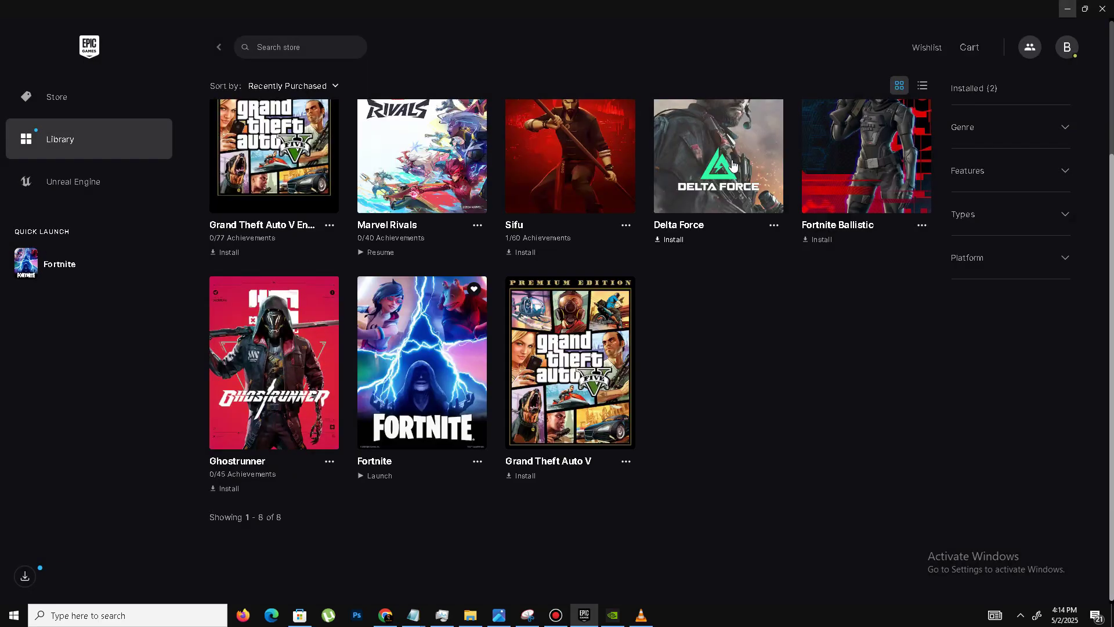
Apply Fortnite's Options with Save the World, High Resolution Textures and Pre-download Streamed Assets unchecked.
left_click(477, 461)
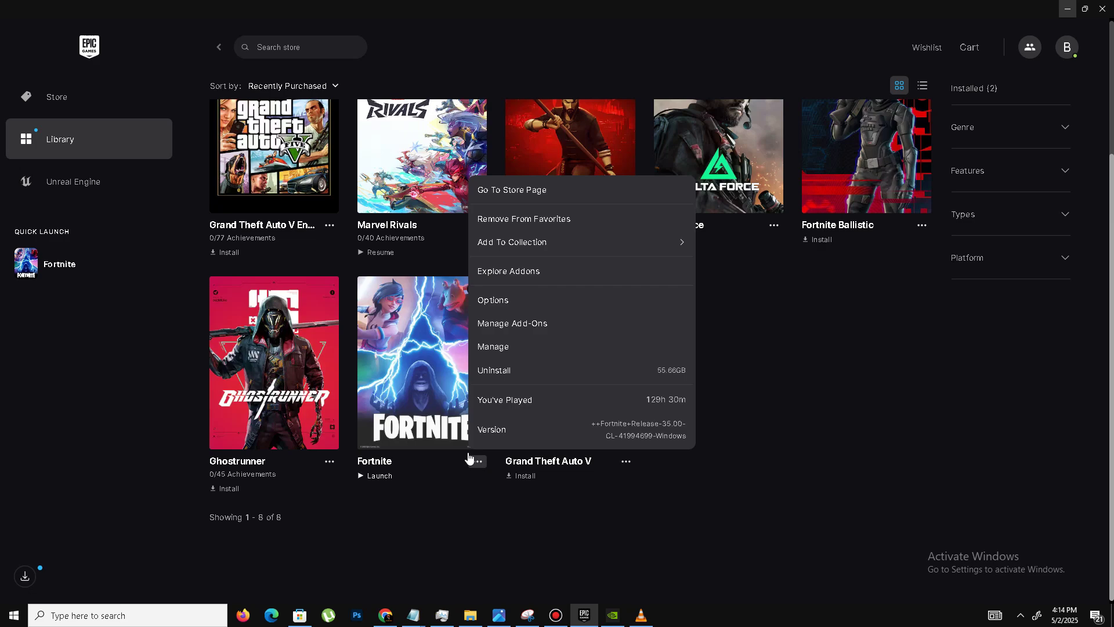
left_click(522, 299)
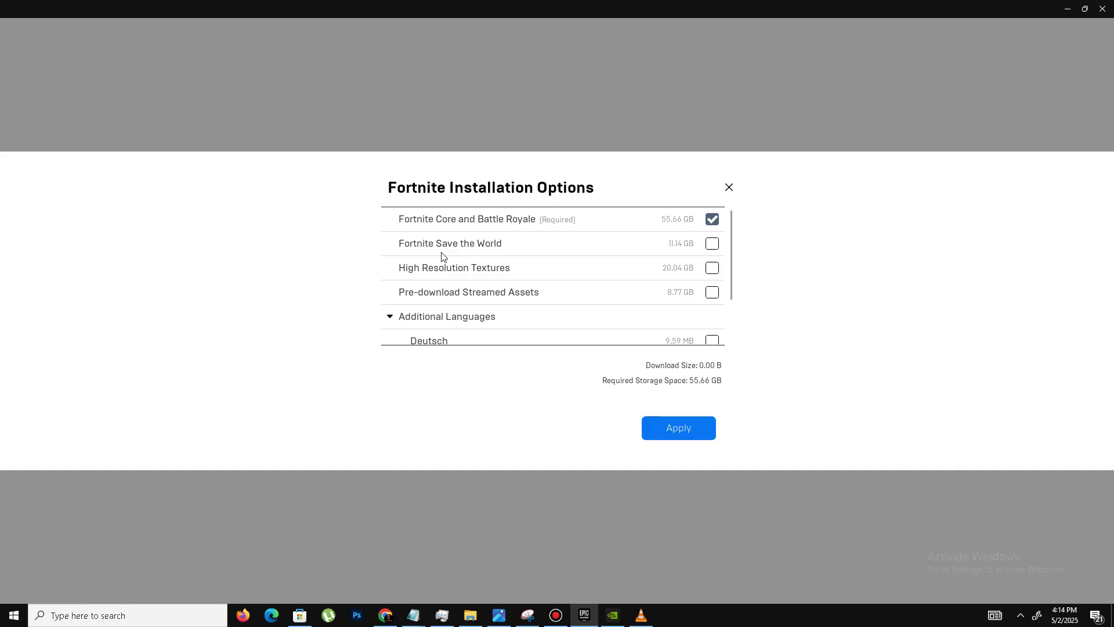
left_click(718, 250)
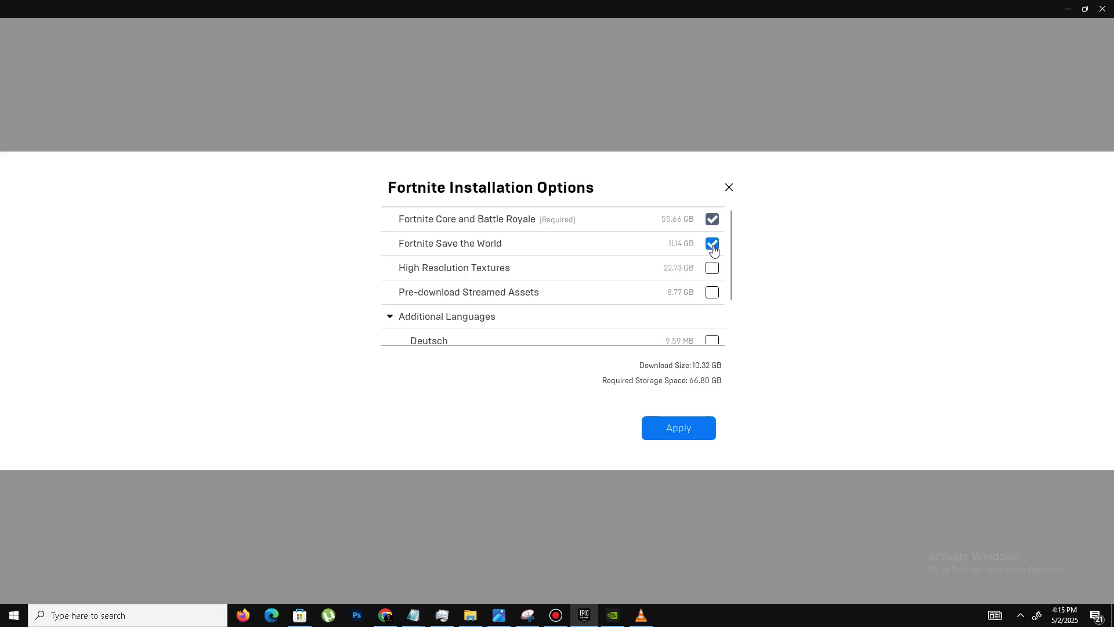
left_click(719, 249)
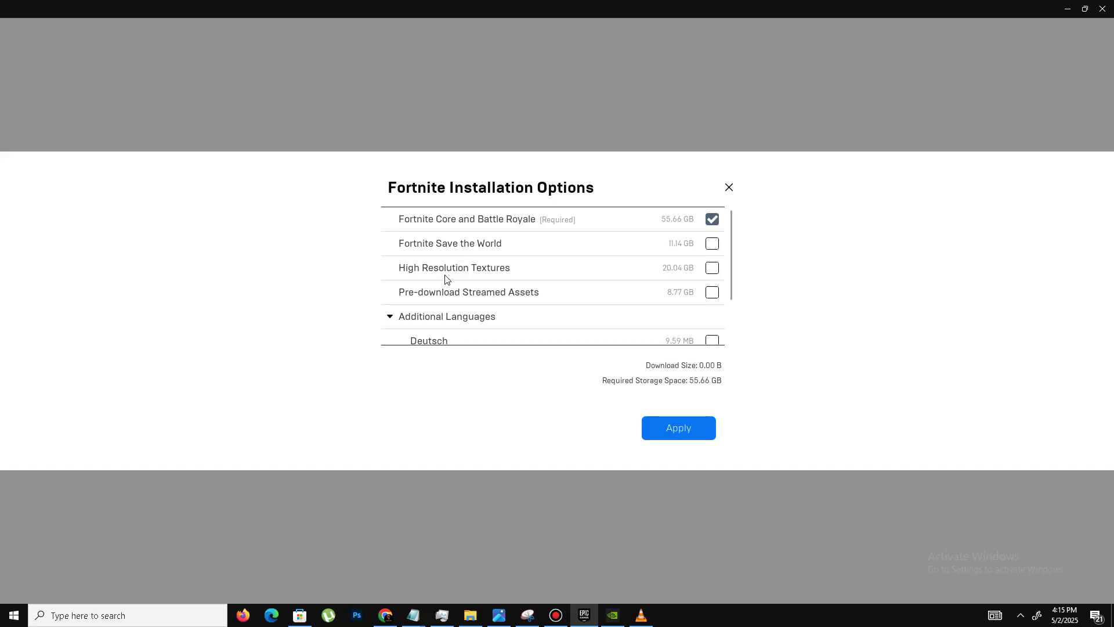
left_click(713, 269)
left_click(712, 268)
mouse_move(491, 276)
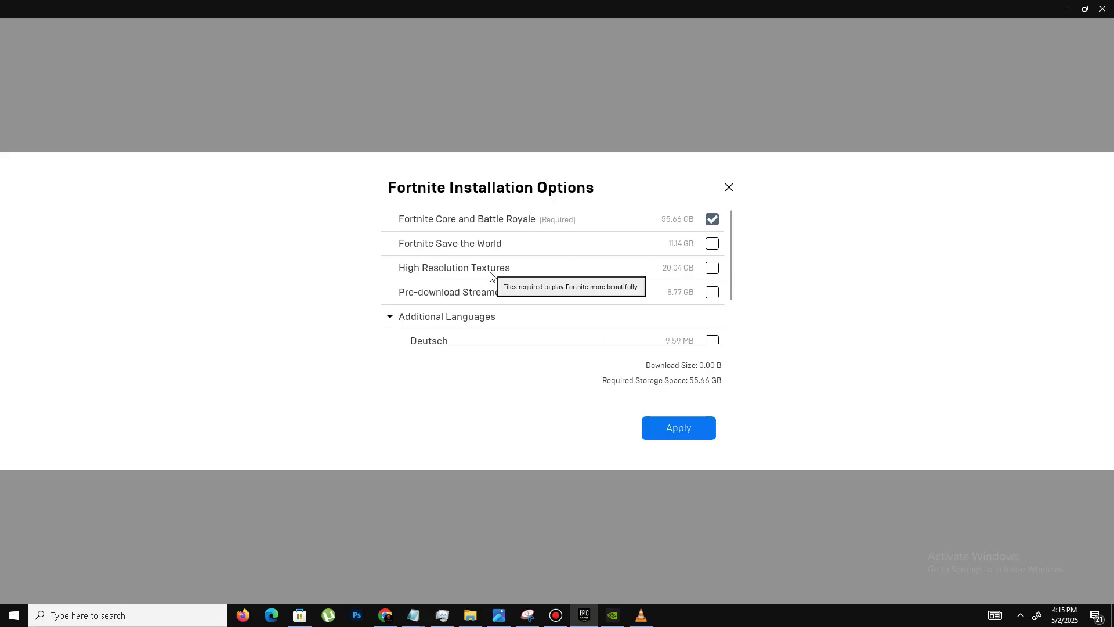
left_click(712, 269)
left_click(713, 269)
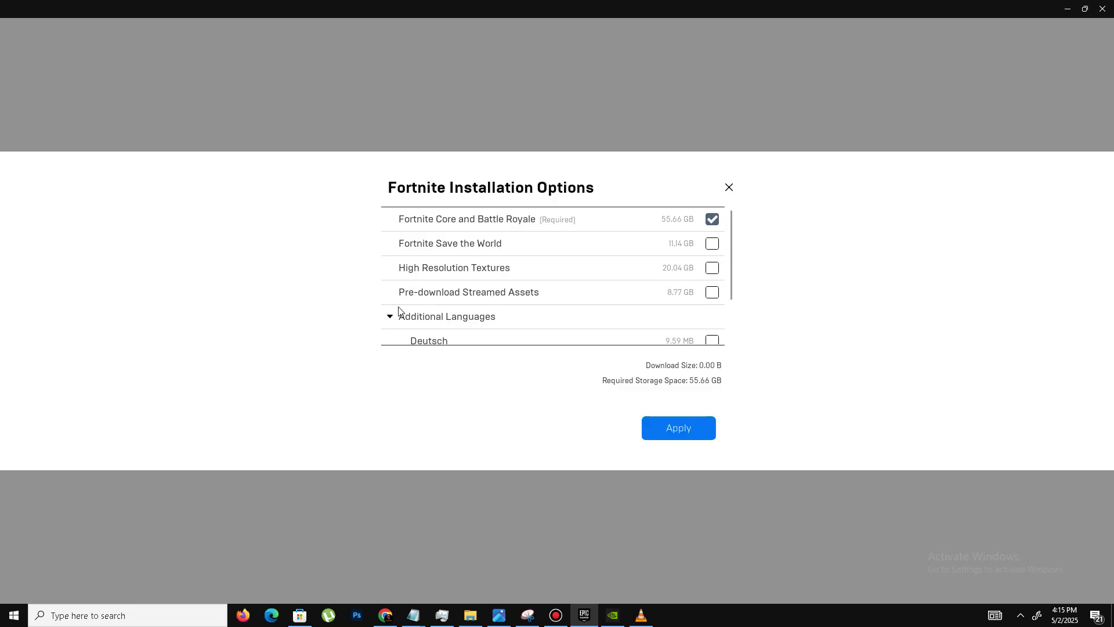
left_click(712, 294)
left_click(713, 294)
left_click(683, 432)
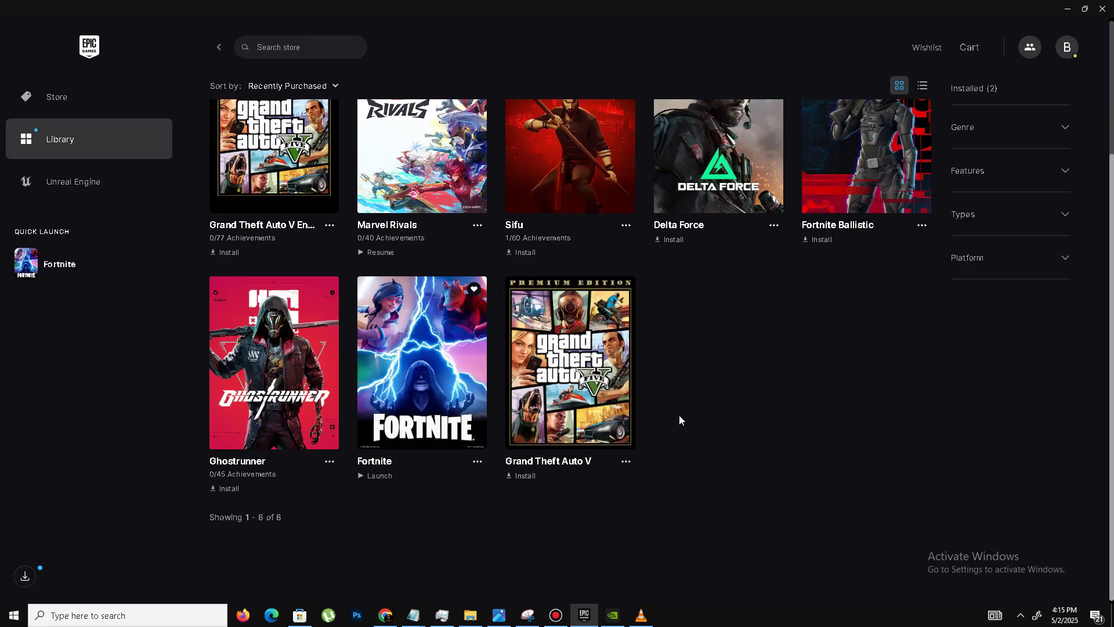
Minimize Epic Games Launcher and open NVIDIA App to its Drivers page showing driver 576.28.
left_click(1067, 9)
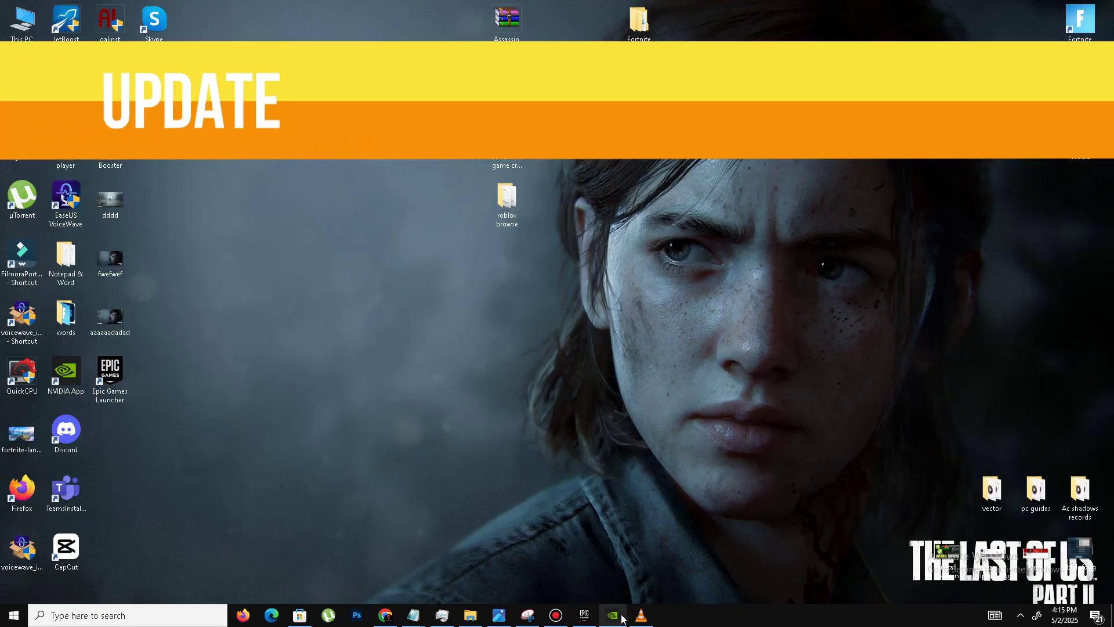
left_click(615, 614)
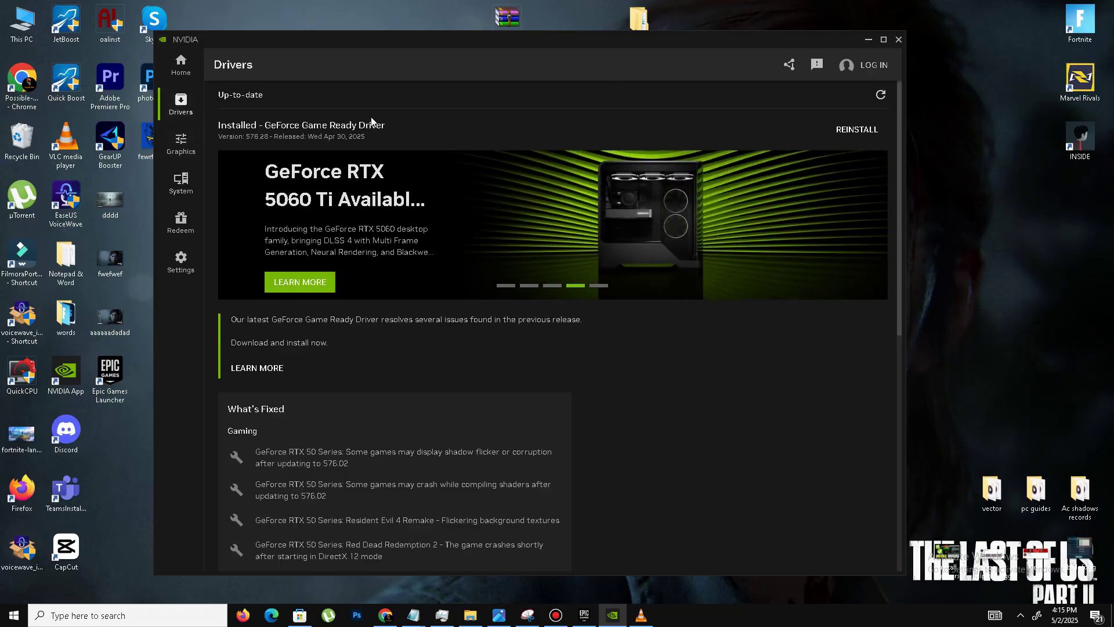
Review Fortnite's Graphics program settings in NVIDIA App, including the DirectX 11 and 1600x900 recommendations.
left_click(180, 152)
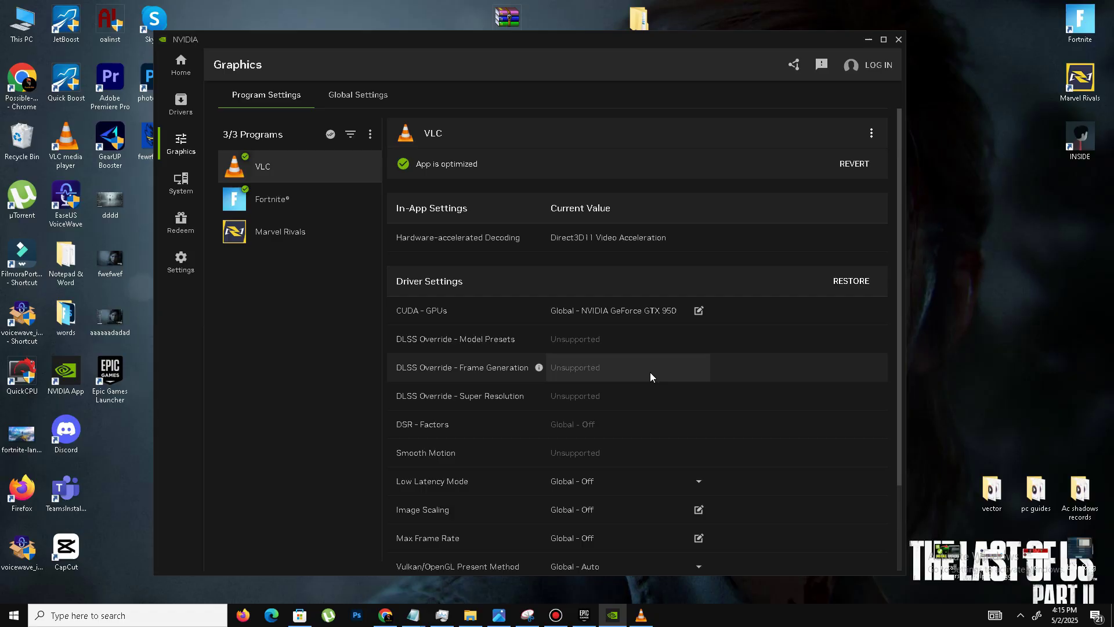
left_click(305, 209)
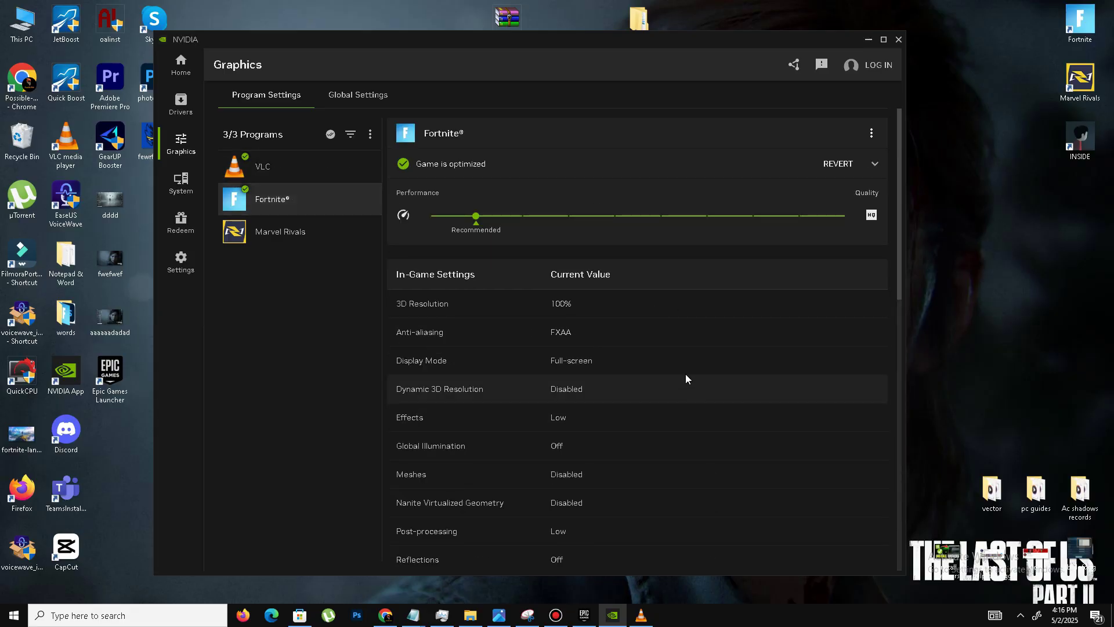
scroll(668, 366, "down", 4)
scroll(649, 357, "up", 5)
scroll(649, 354, "down", 3)
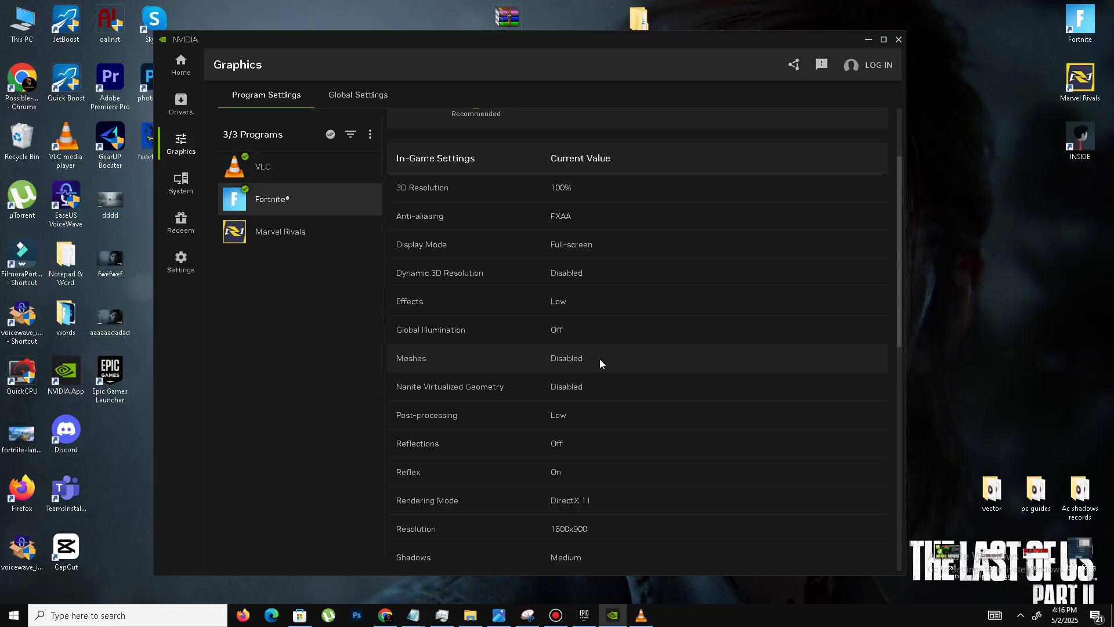
scroll(709, 433, "down", 3)
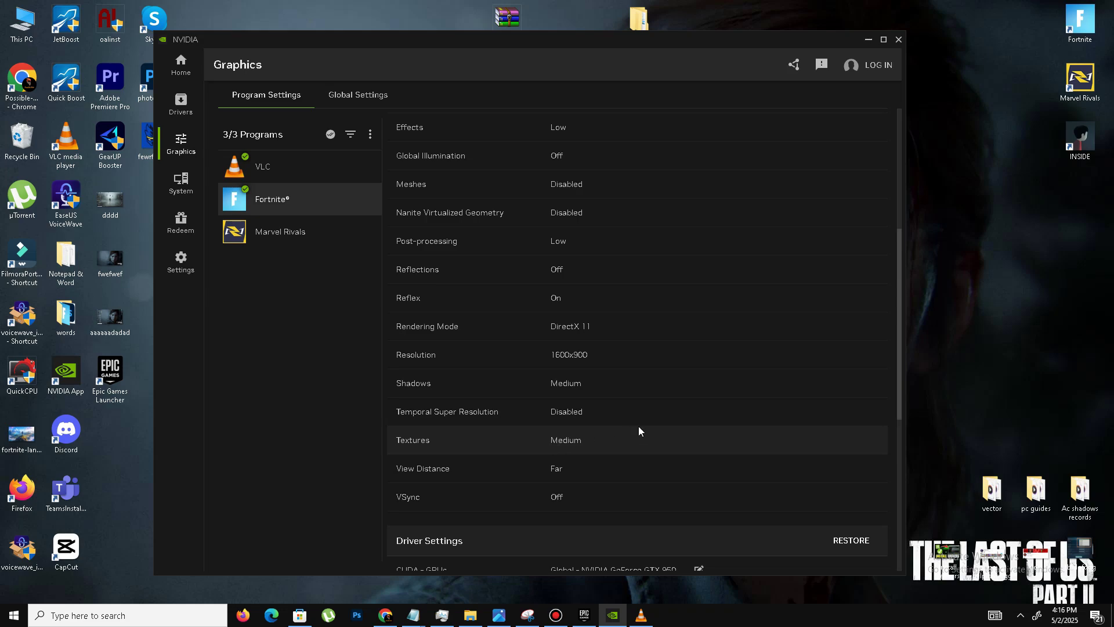
scroll(611, 407, "up", 3)
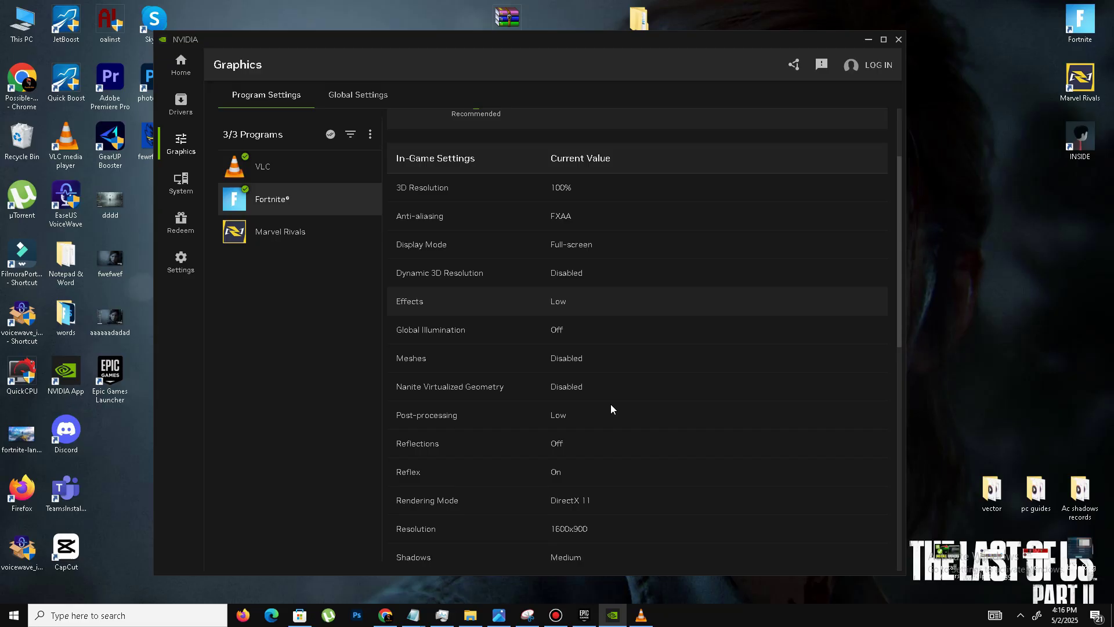
scroll(608, 352, "down", 5)
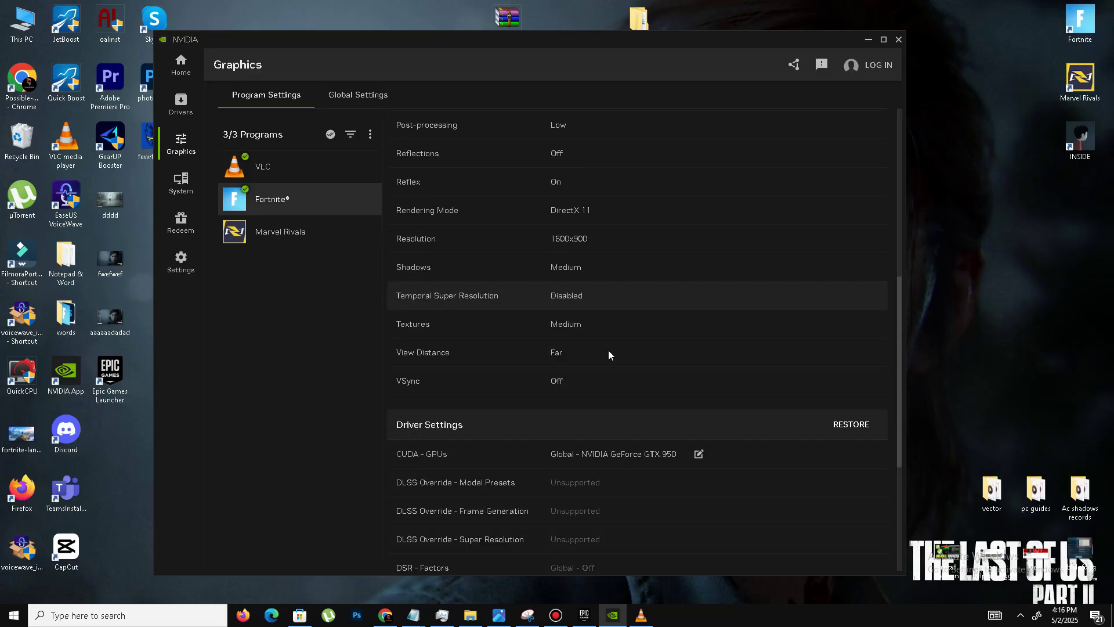
scroll(608, 353, "down", 3)
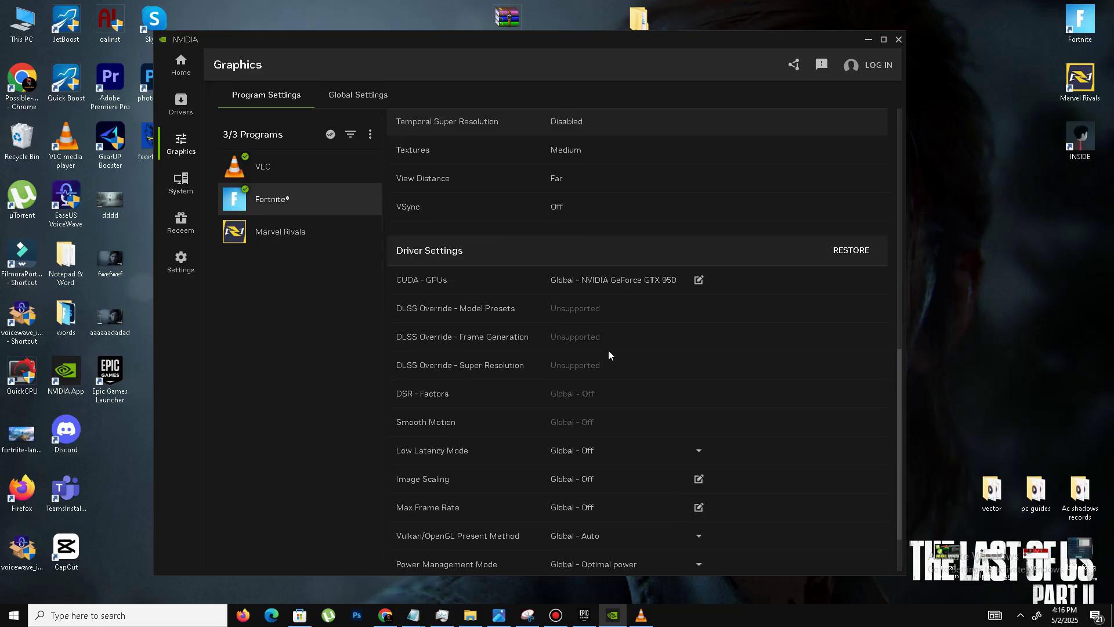
scroll(608, 350, "down", 1)
scroll(608, 350, "up", 8)
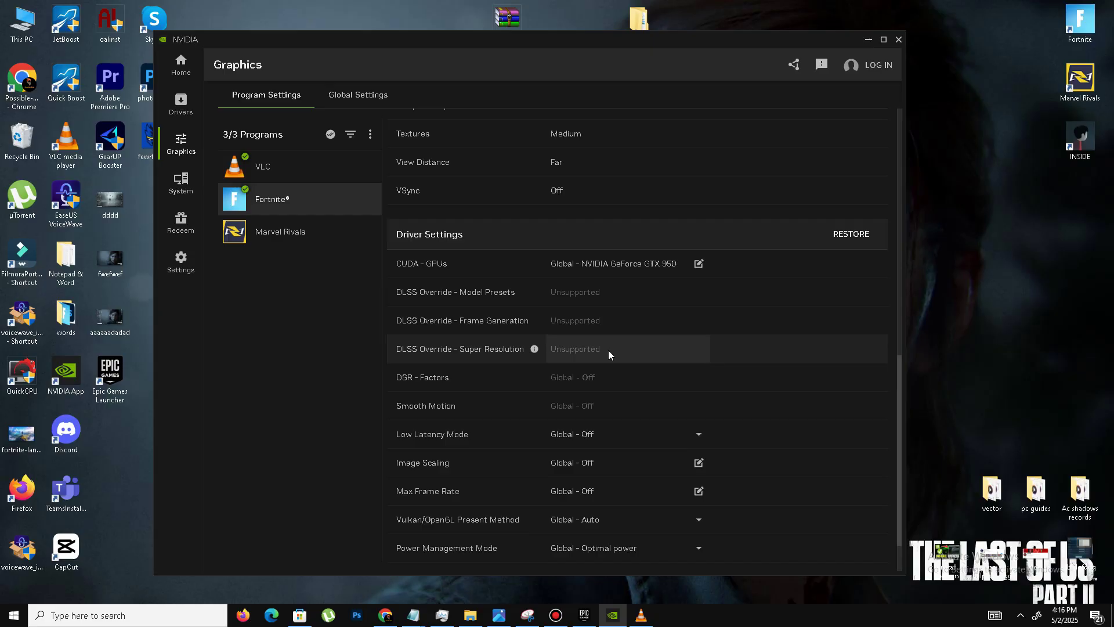
scroll(608, 351, "up", 2)
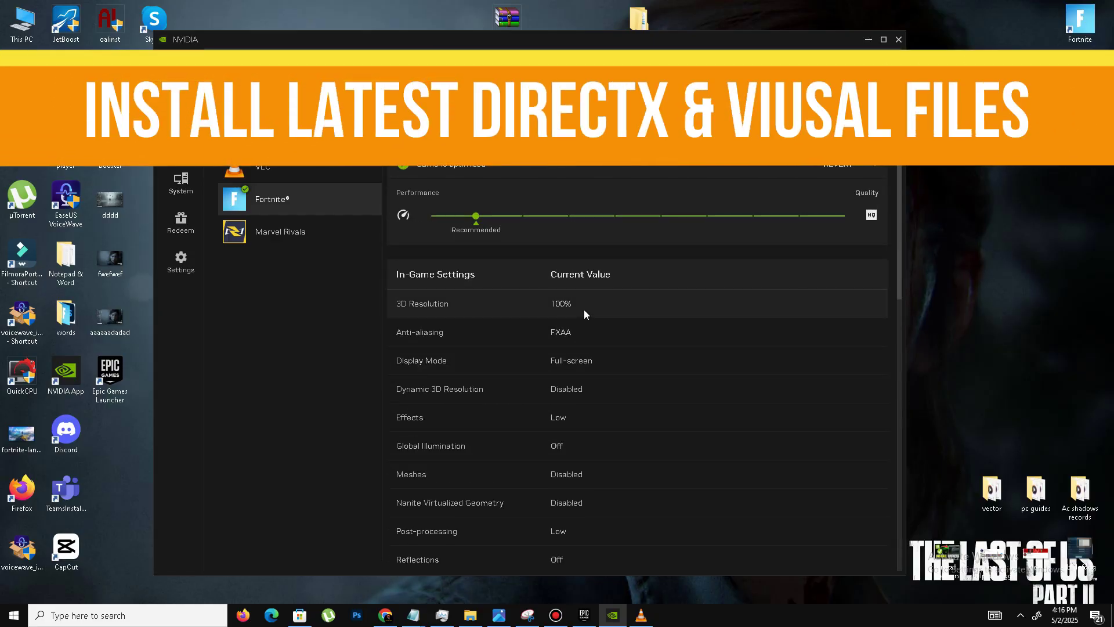
Launch the Directx 12 installer from the desktop Fortnite > DX folder.
left_click(868, 41)
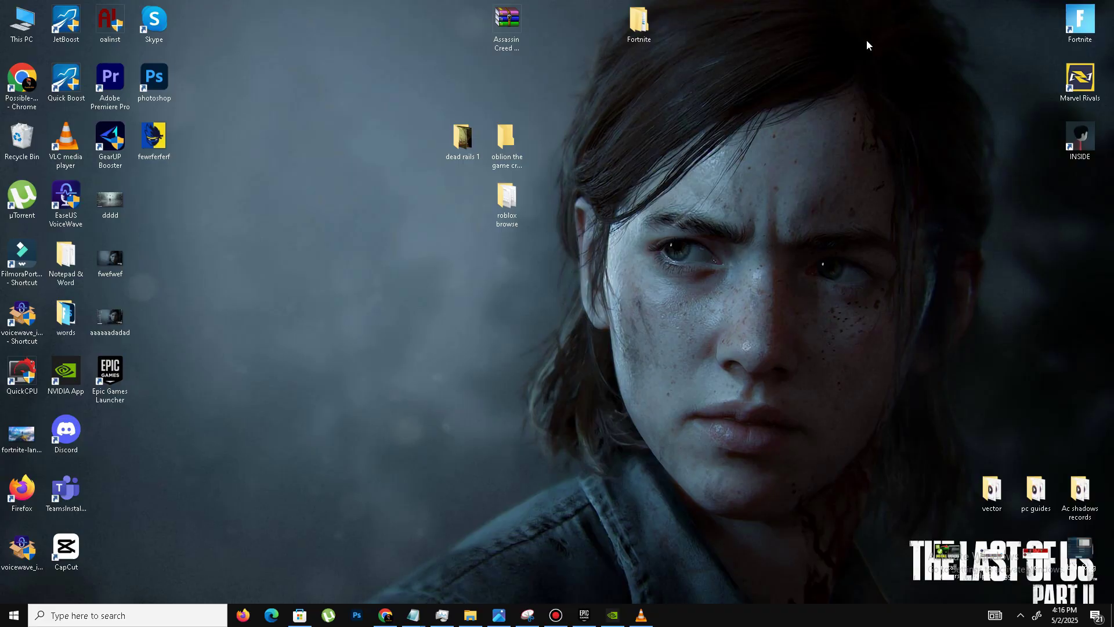
double_click(639, 23)
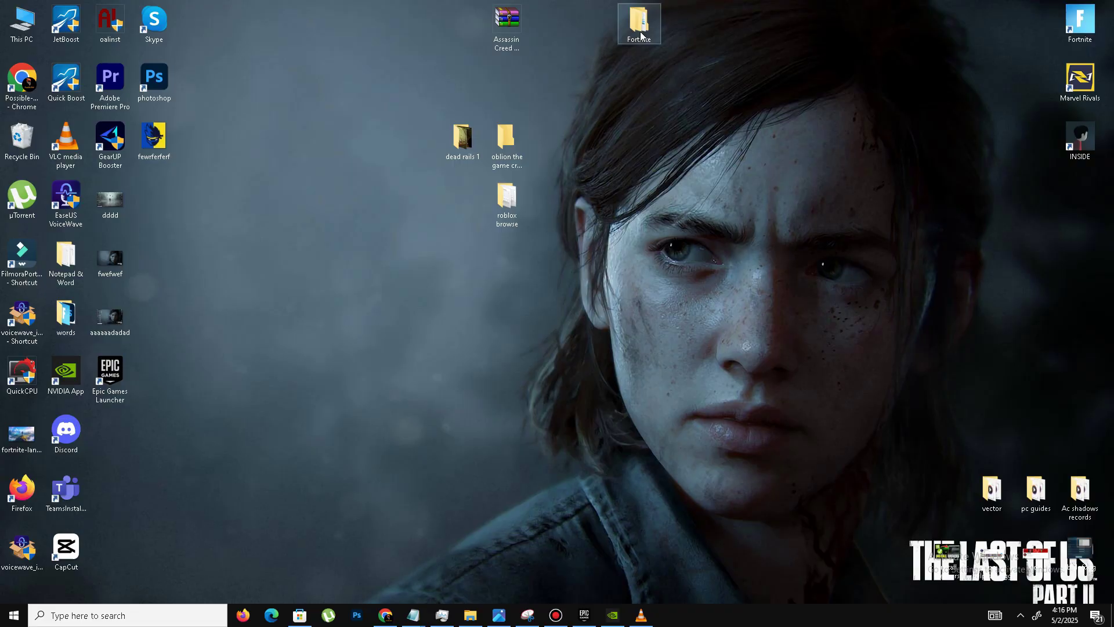
double_click(149, 72)
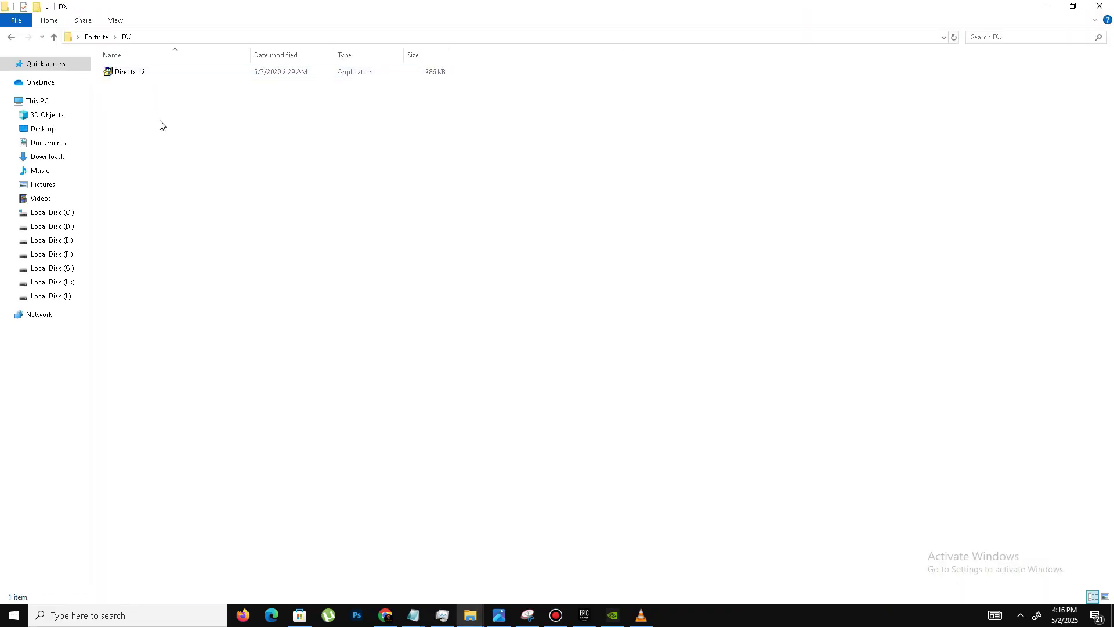
left_click(149, 72)
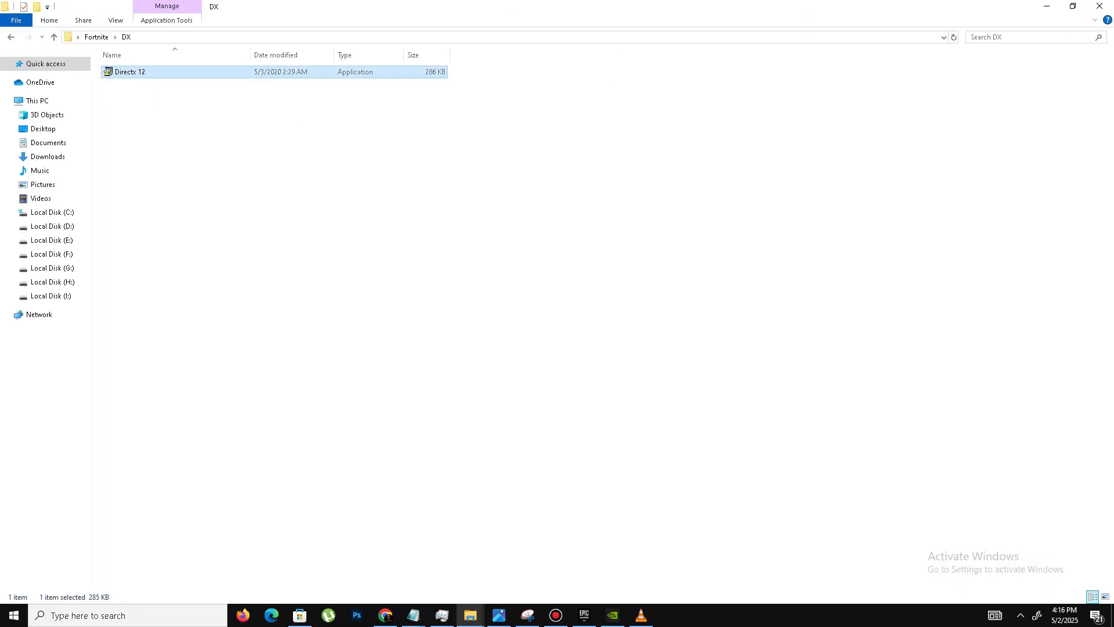
key("Return")
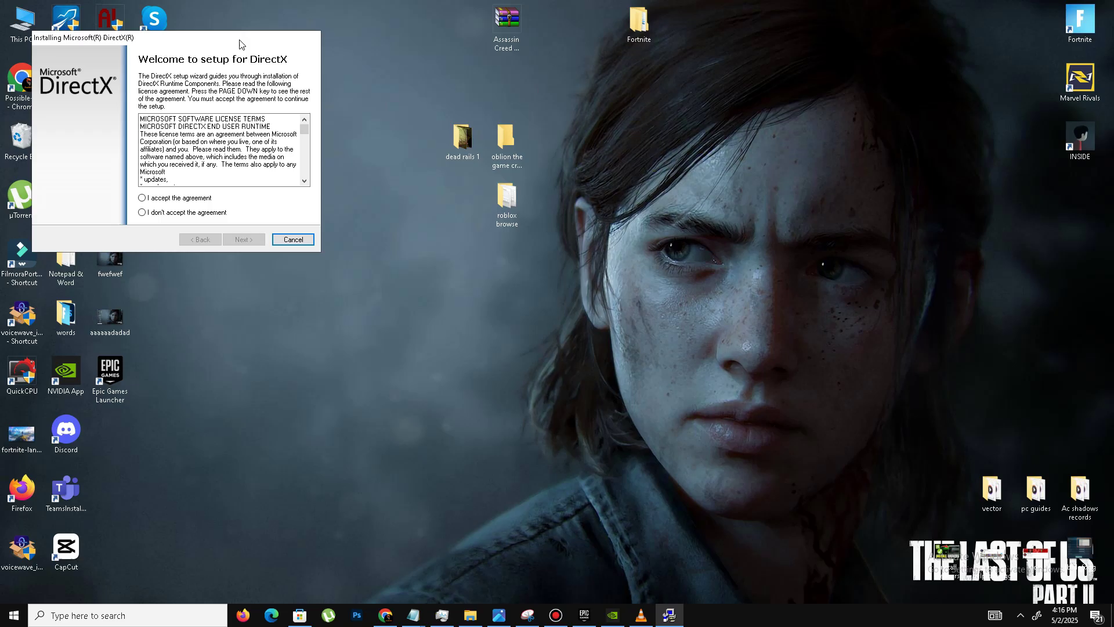
Accept the DirectX licence, untick Install the Bing Bar, and finish the runtime installation.
left_click_drag(240, 44, 626, 123)
double_click(638, 23)
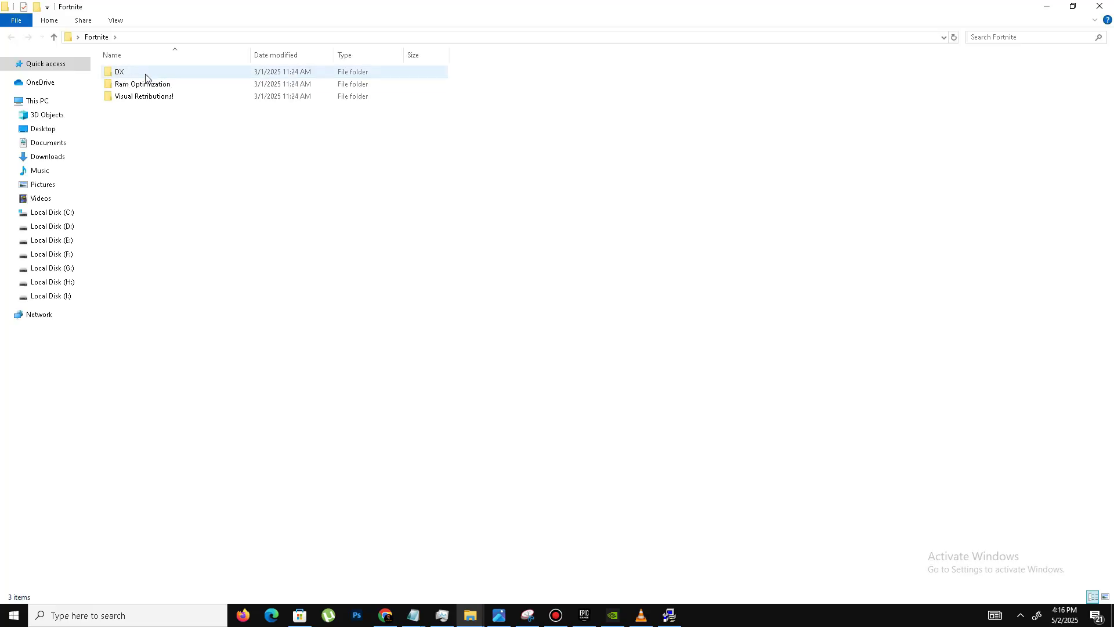
double_click(146, 77)
left_click(669, 615)
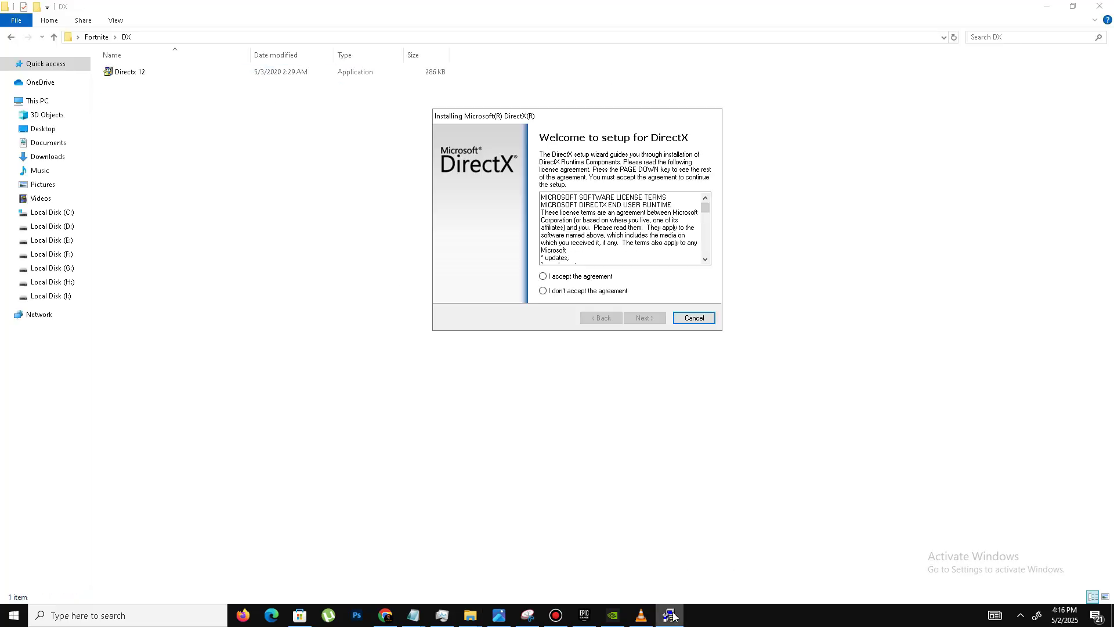
left_click(543, 276)
left_click(640, 318)
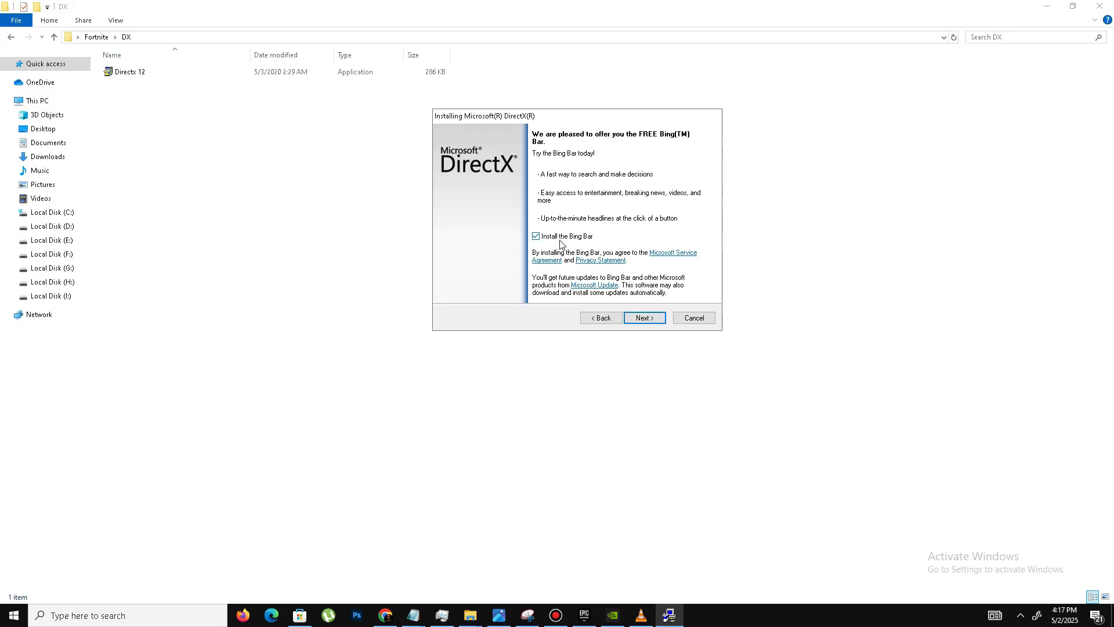
left_click(560, 243)
left_click(638, 317)
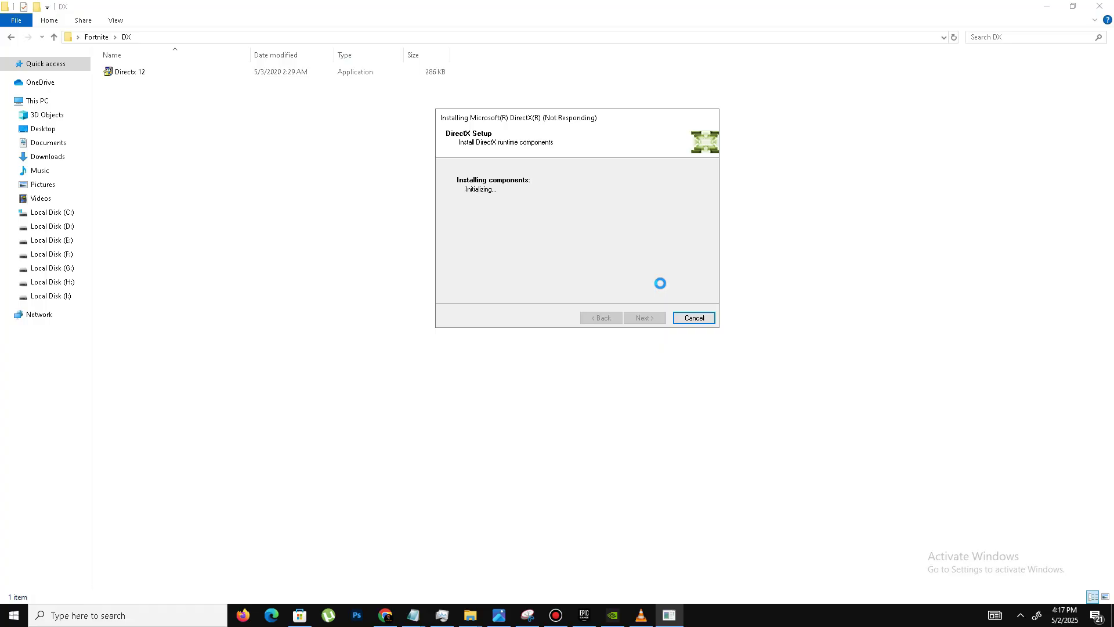
left_click(643, 320)
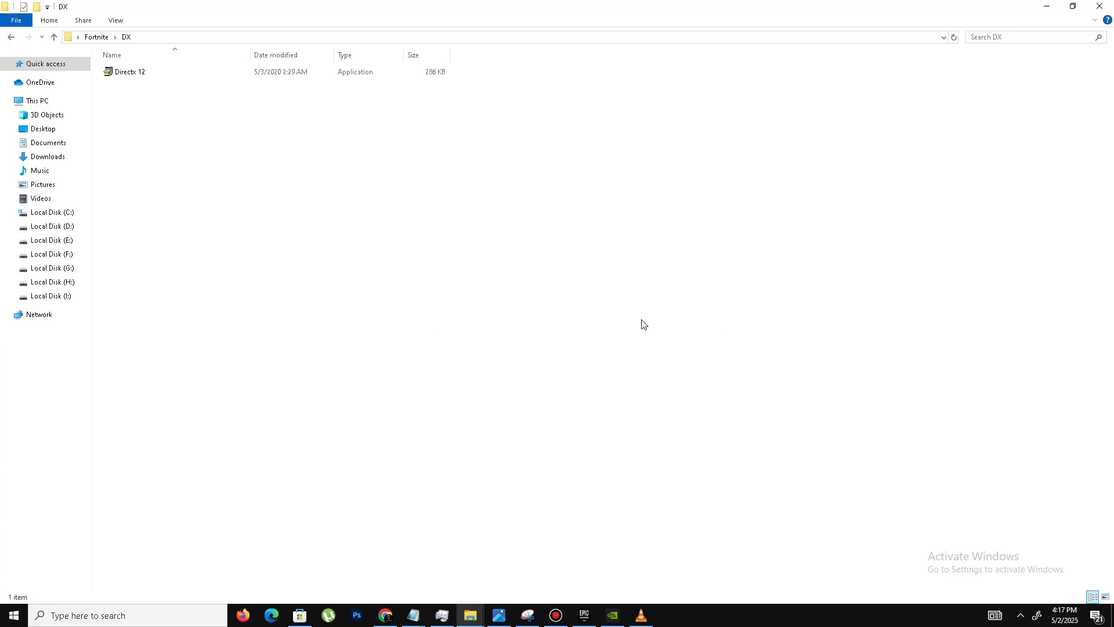
Run install_all from Fortnite's Visual Retributions! folder to install the Visual C++ 2005–2019 runtimes.
left_click(11, 39)
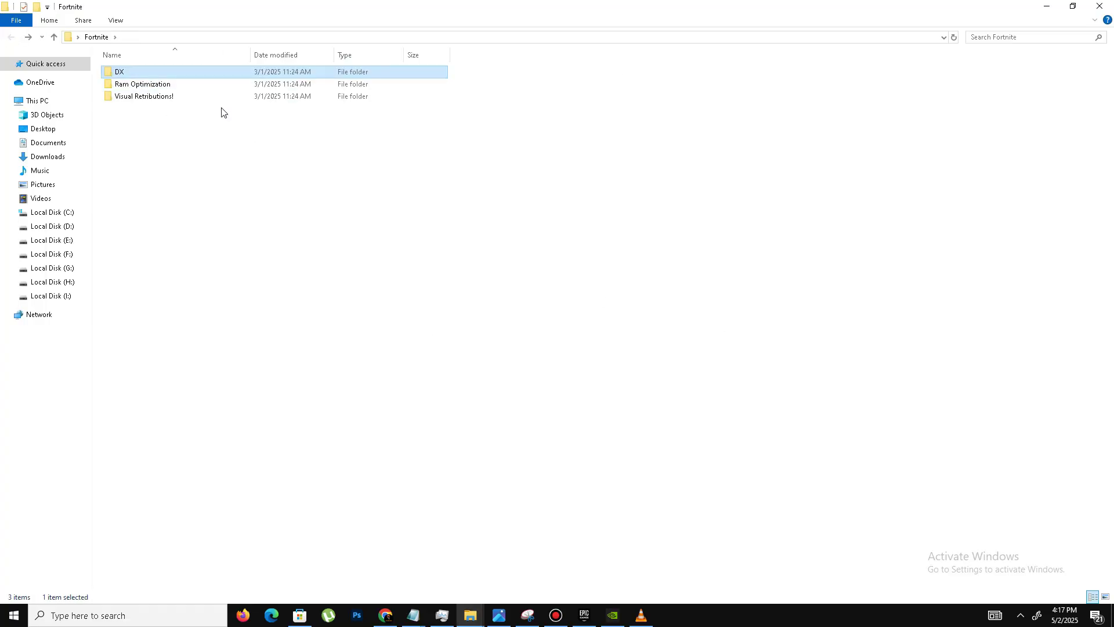
double_click(167, 97)
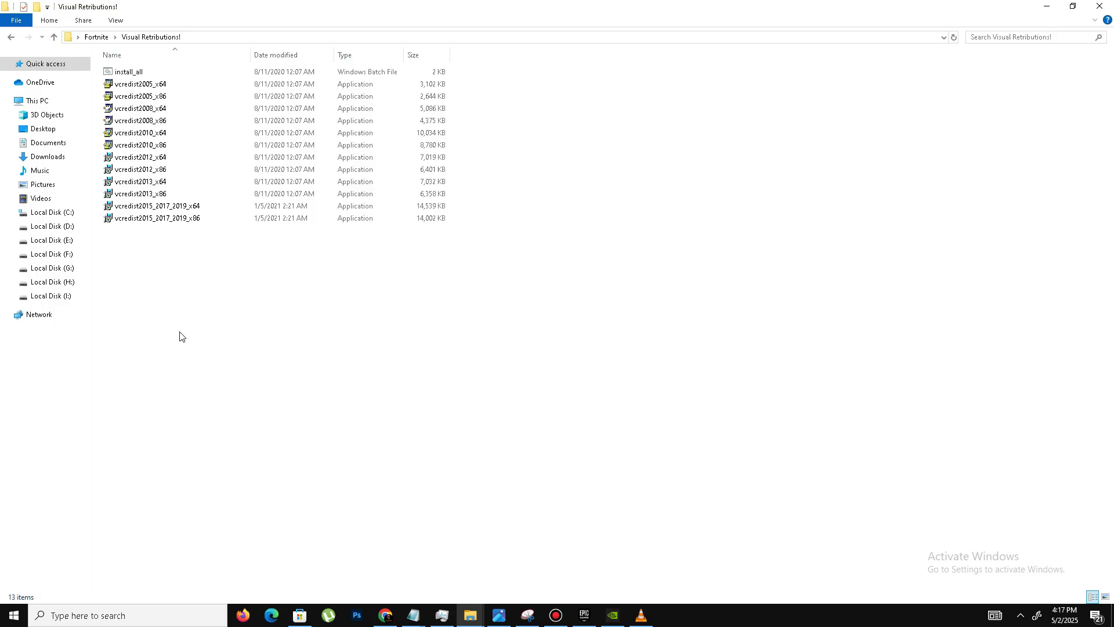
left_click_drag(180, 333, 164, 79)
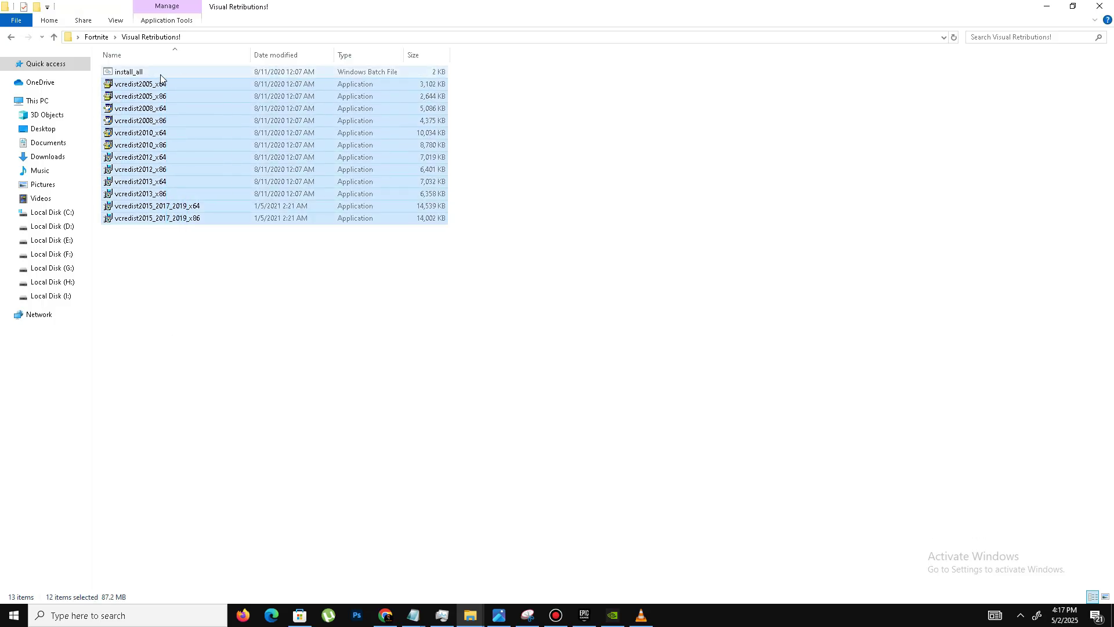
left_click_drag(192, 261, 141, 81)
left_click(188, 273)
double_click(128, 72)
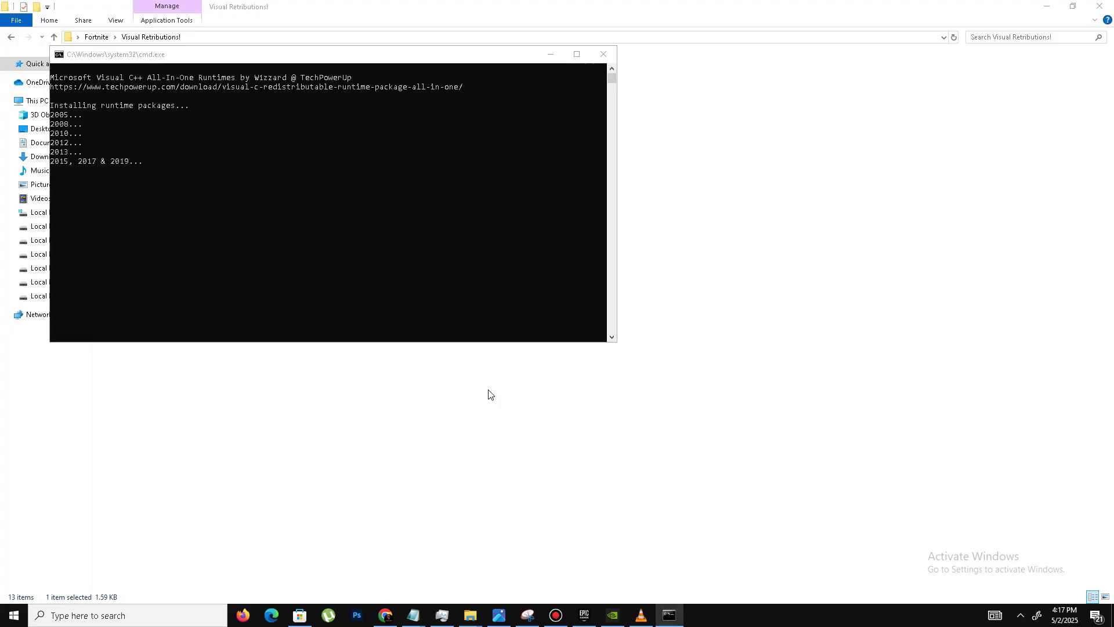
left_click_drag(274, 353, 276, 53)
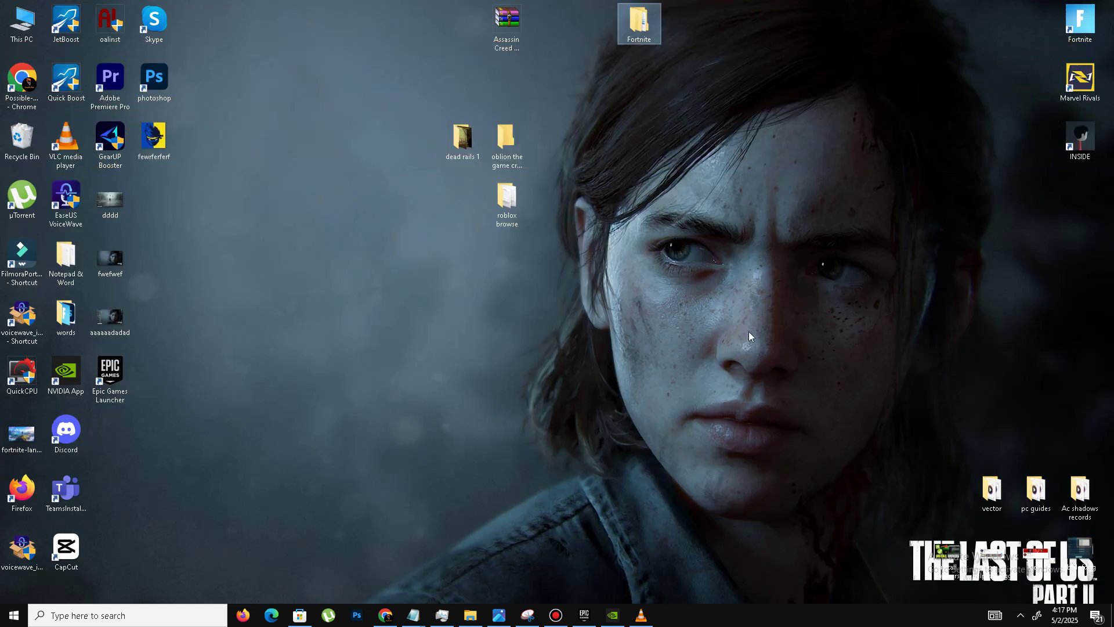
right_click(705, 615)
left_click(716, 562)
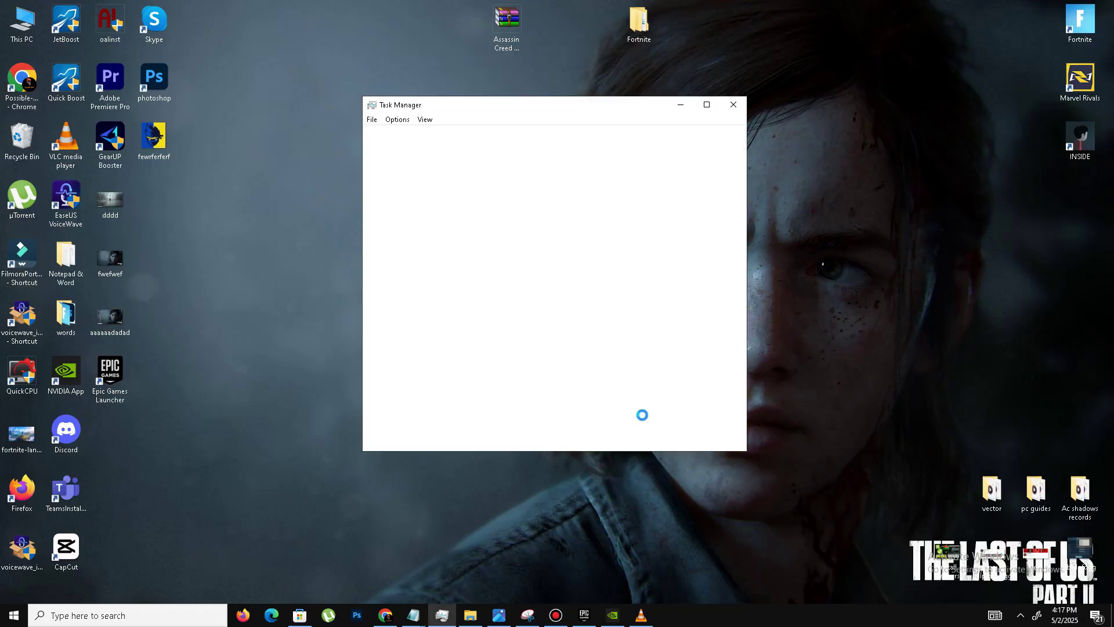
left_click(638, 318)
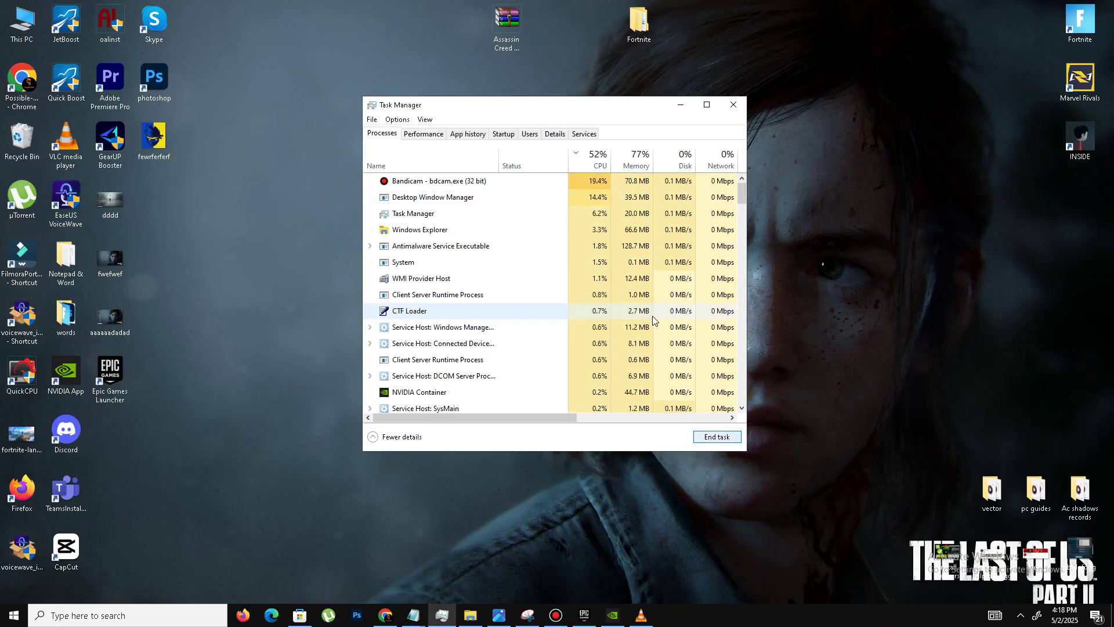
left_click_drag(576, 113, 587, 112)
left_click(609, 168)
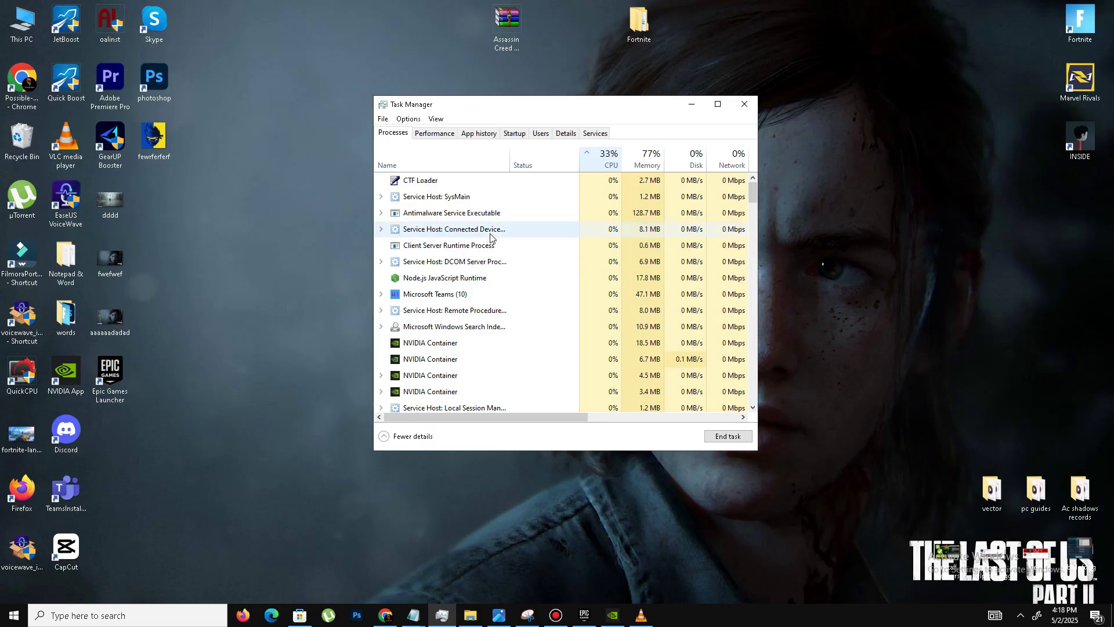
scroll(492, 242, "down", 1)
scroll(492, 243, "up", 1)
left_click(1019, 615)
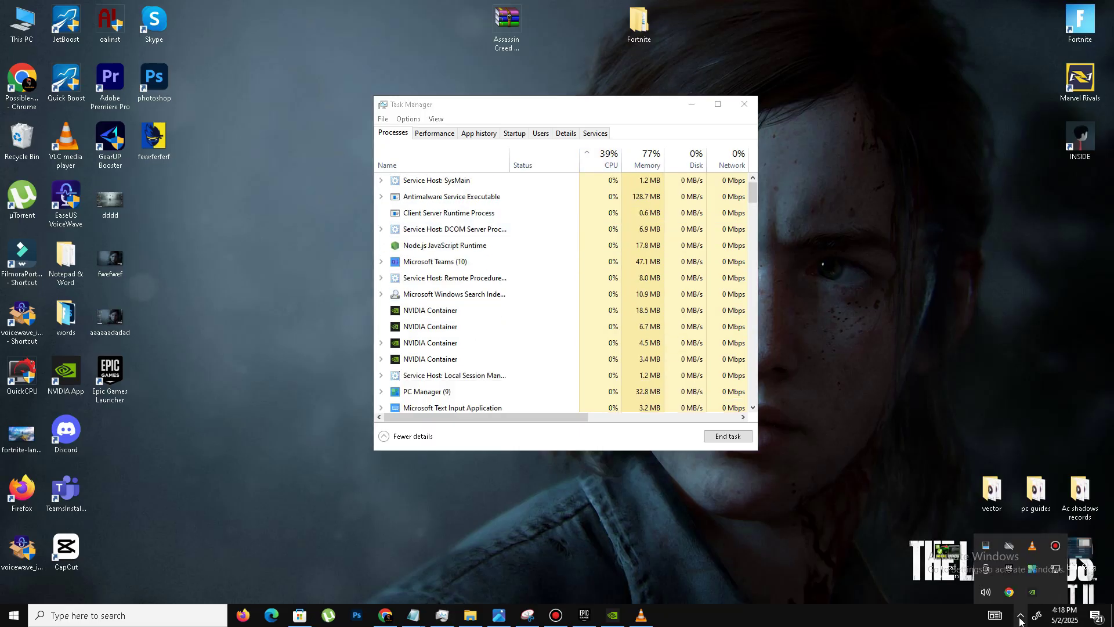
left_click(604, 117)
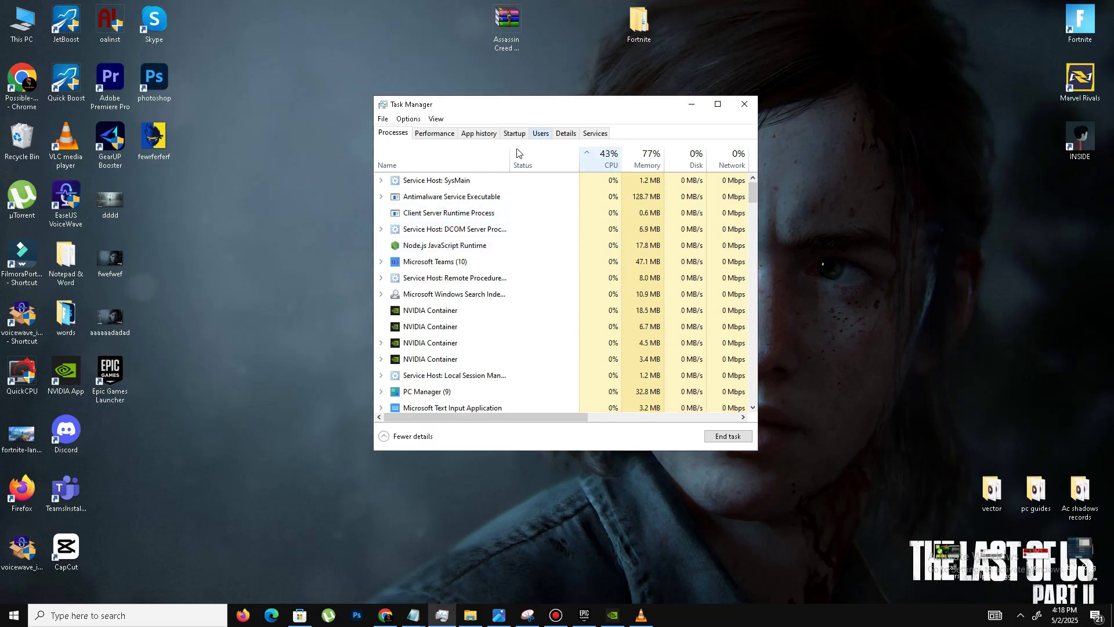
scroll(498, 251, "down", 5)
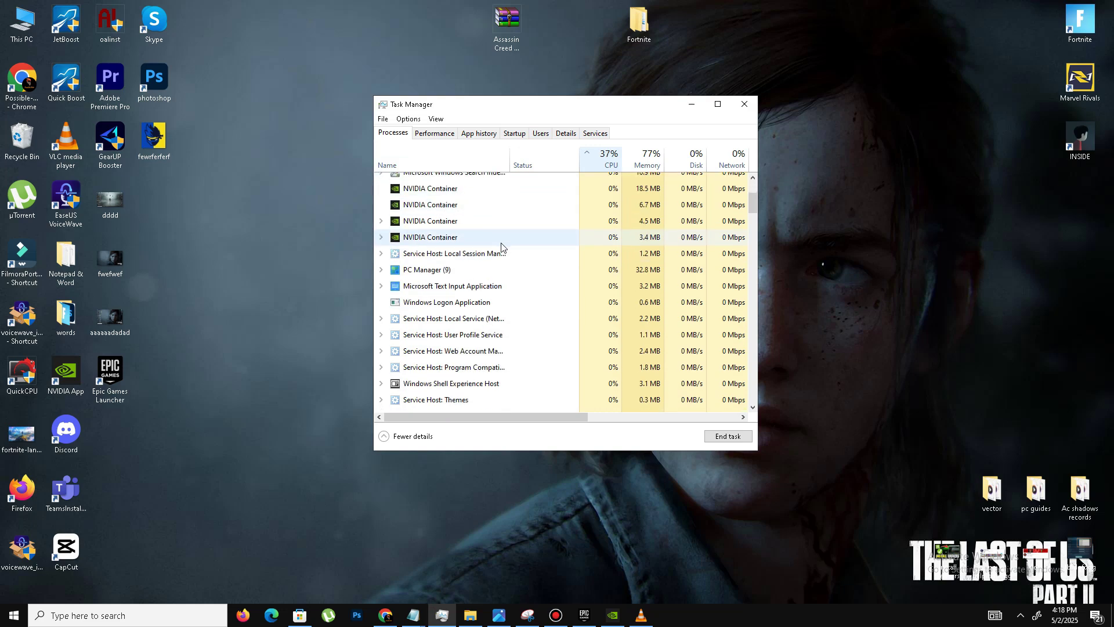
scroll(502, 244, "up", 5)
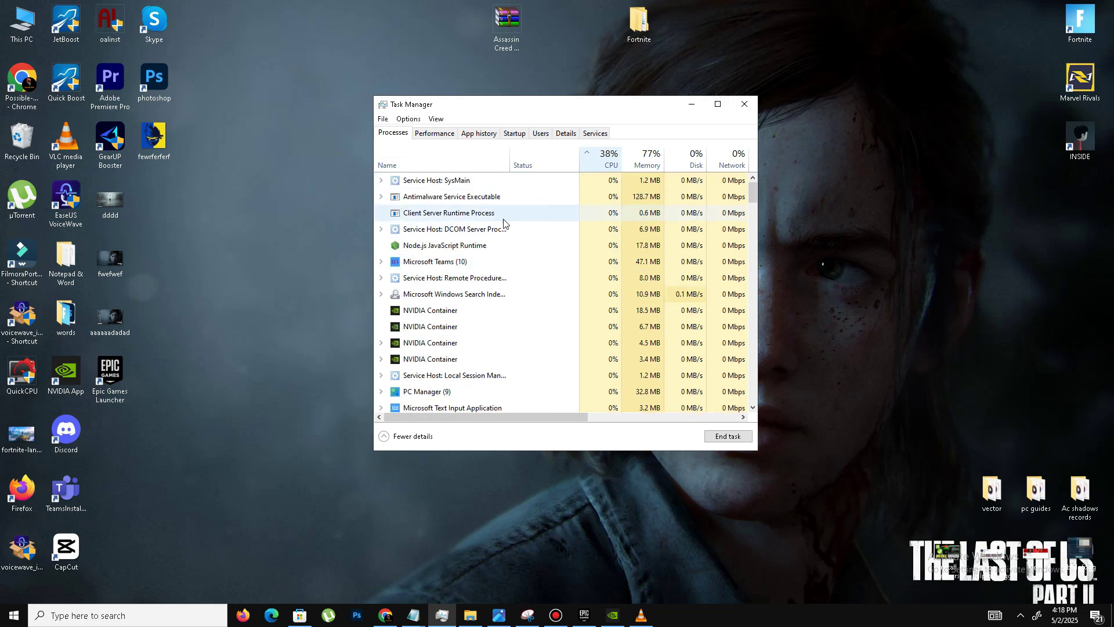
right_click(468, 214)
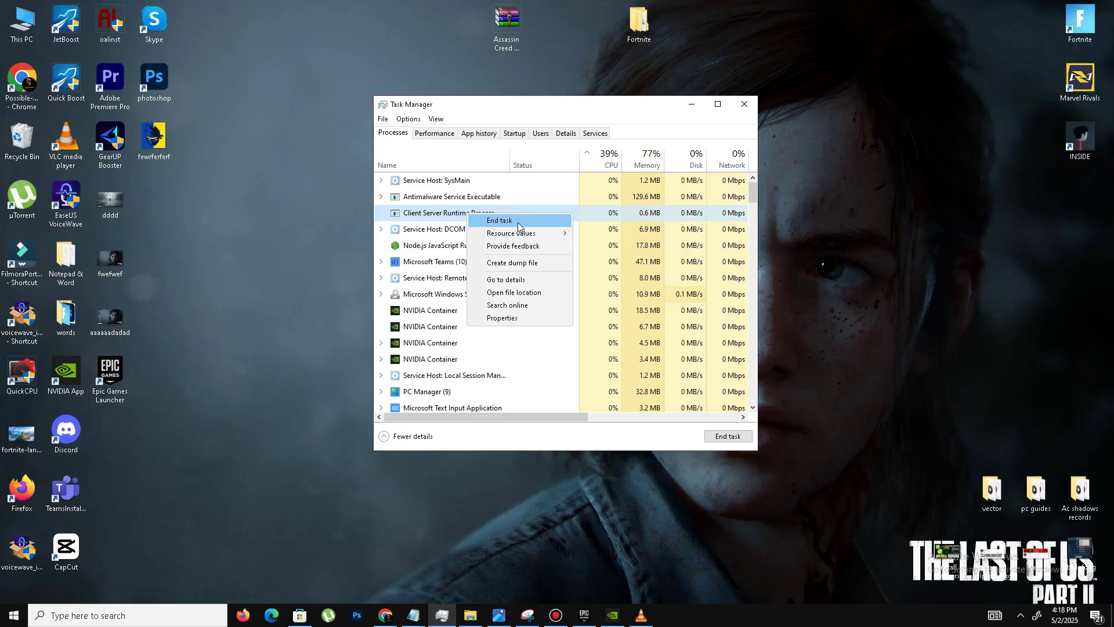
left_click(622, 118)
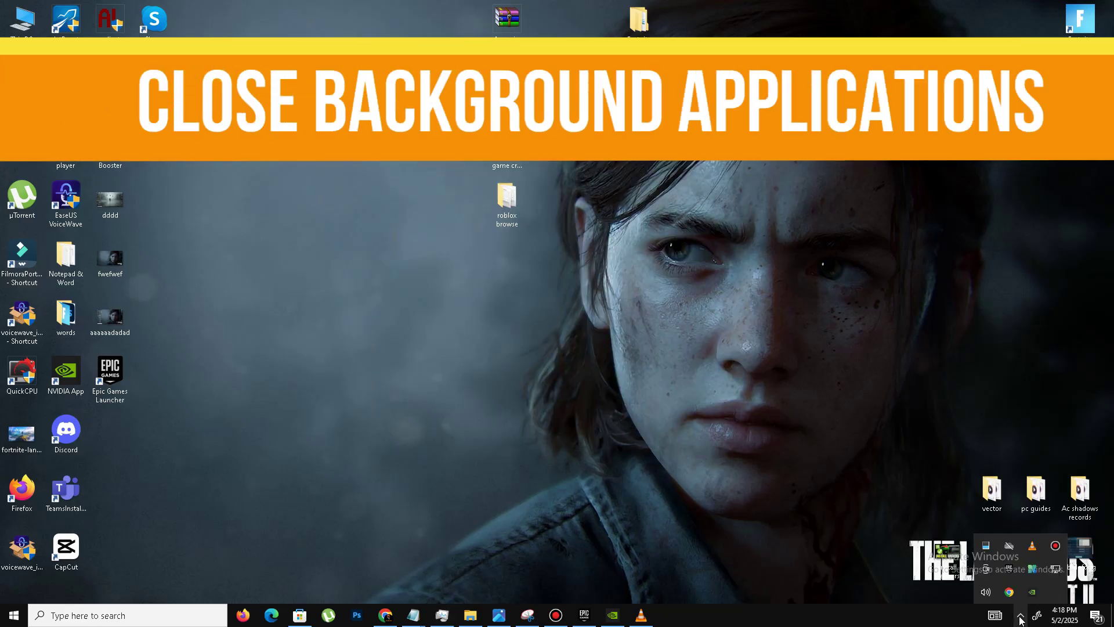
Open Settings, verify every Privacy > Background apps toggle is Off, then return Home.
left_click(113, 614)
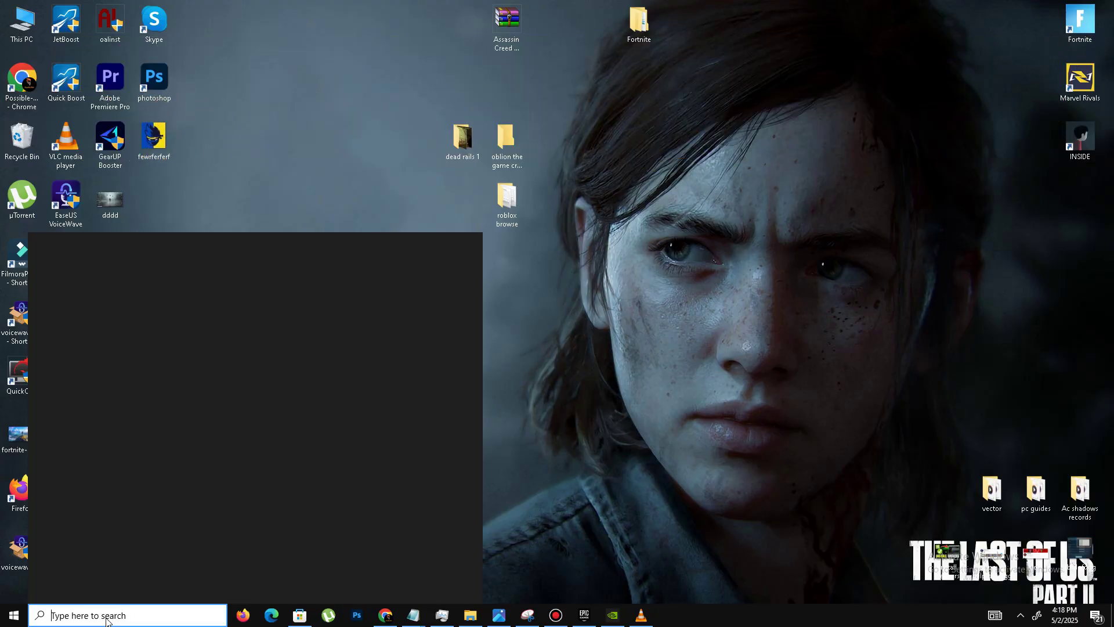
type("sett")
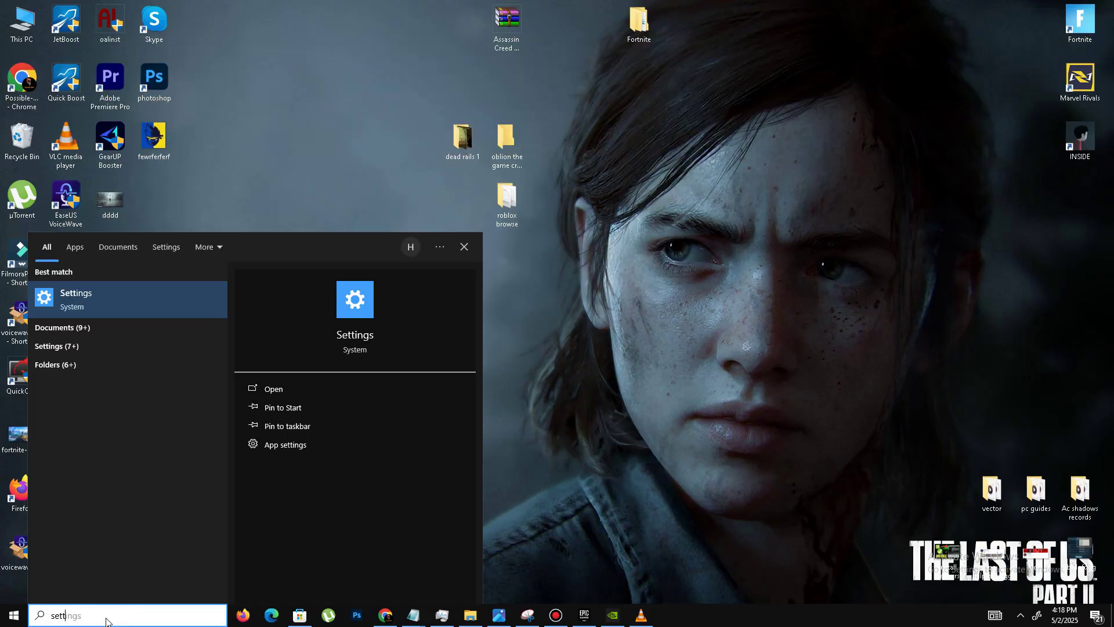
key("Return")
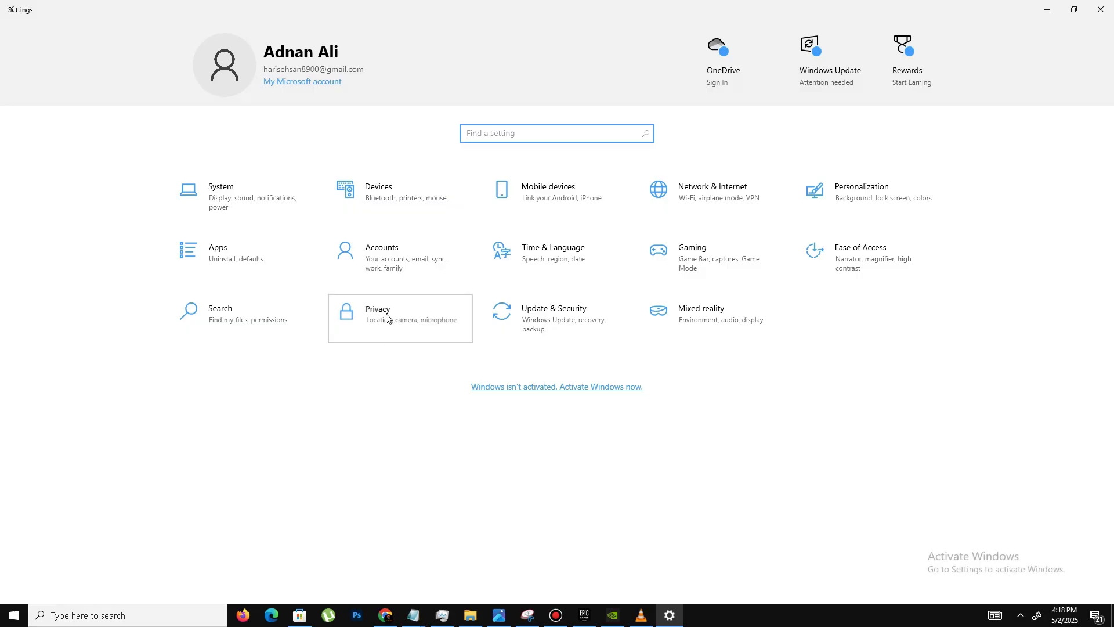
left_click(386, 318)
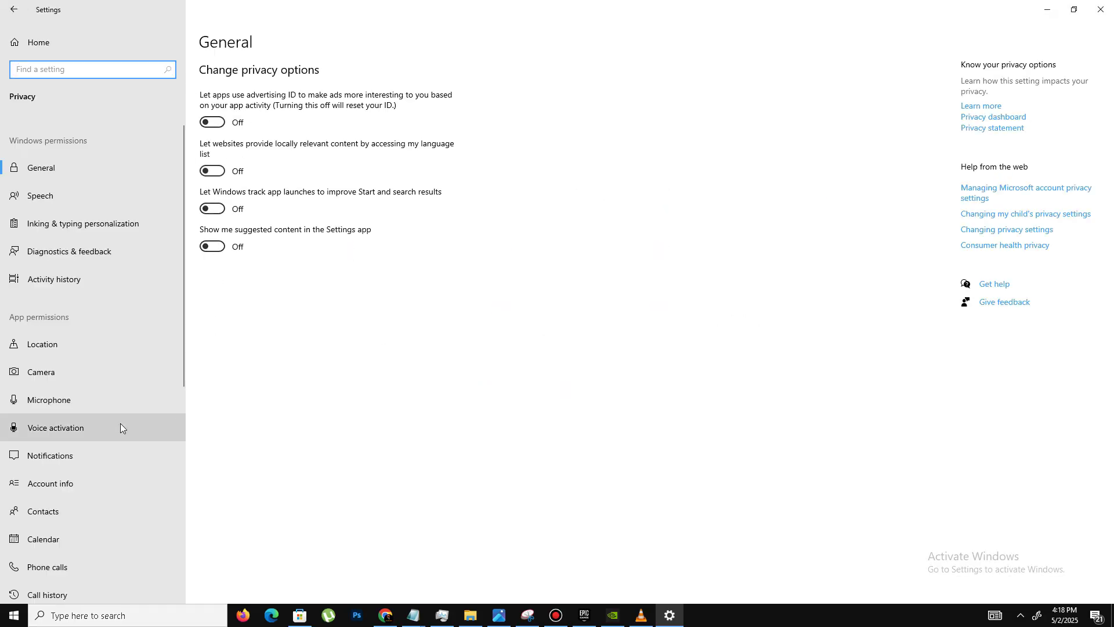
scroll(118, 409, "down", 5)
left_click(88, 381)
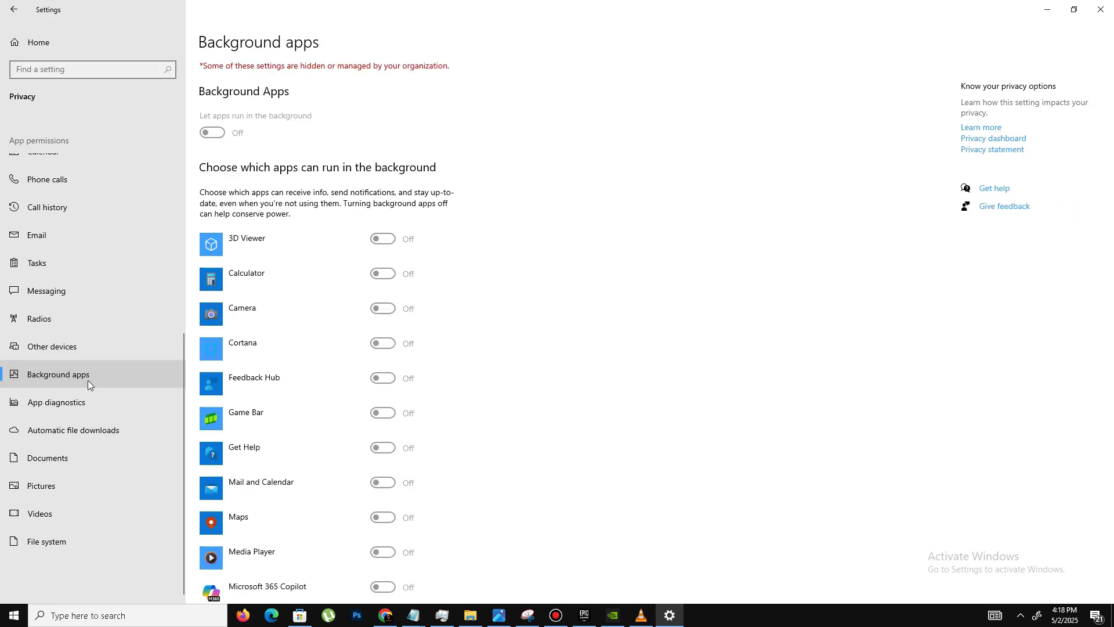
scroll(426, 412, "down", 10)
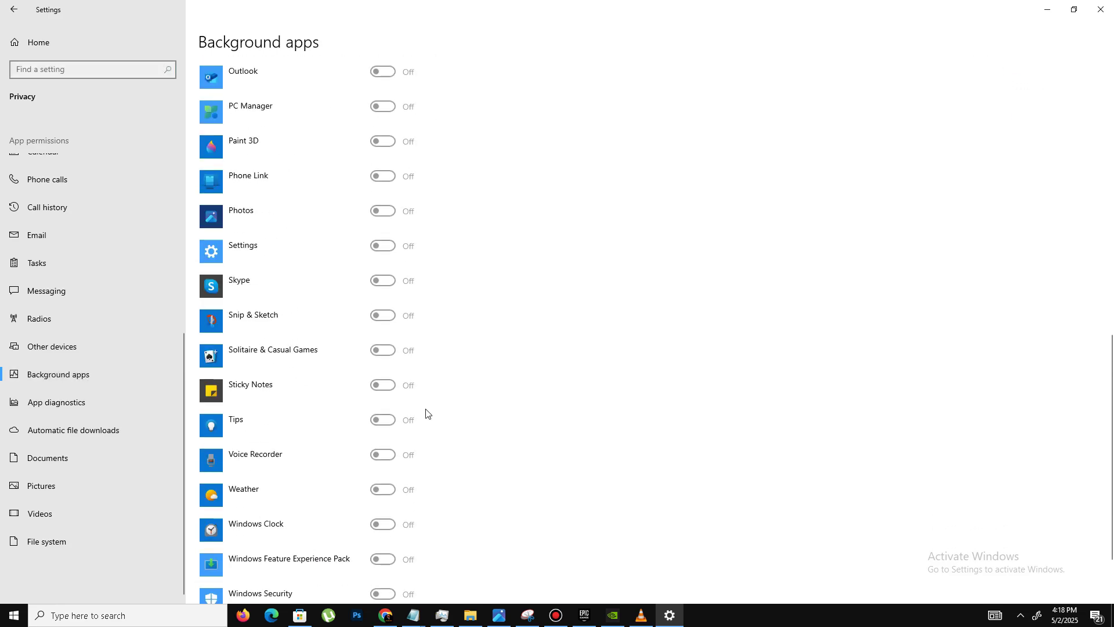
left_click(14, 10)
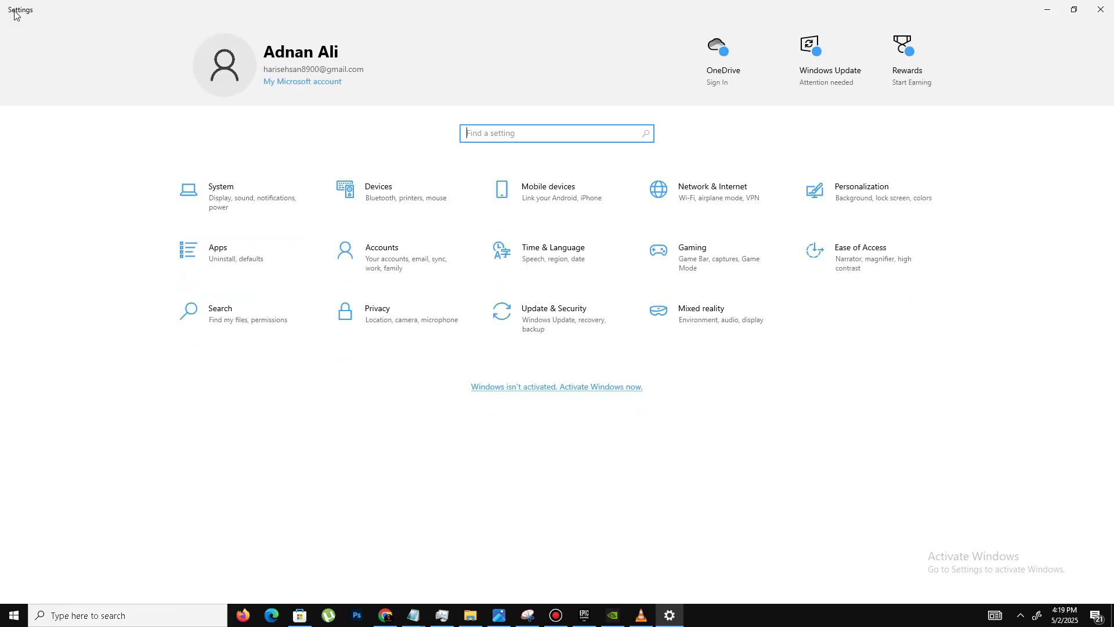
Look through the Gaming settings' Captures and Game Mode pages.
left_click(652, 256)
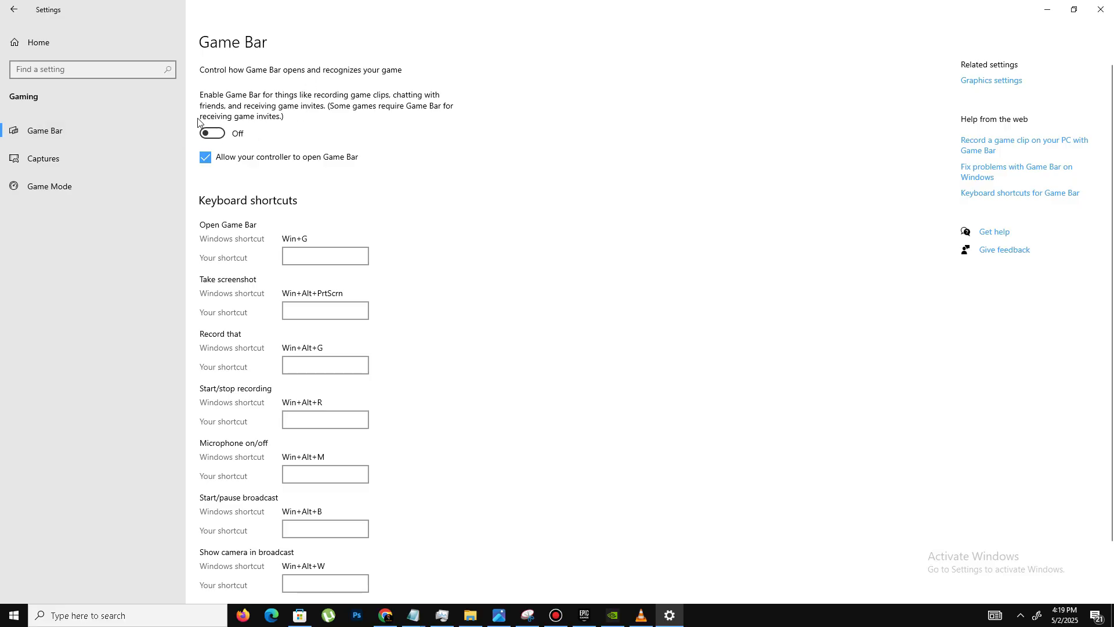
left_click(88, 167)
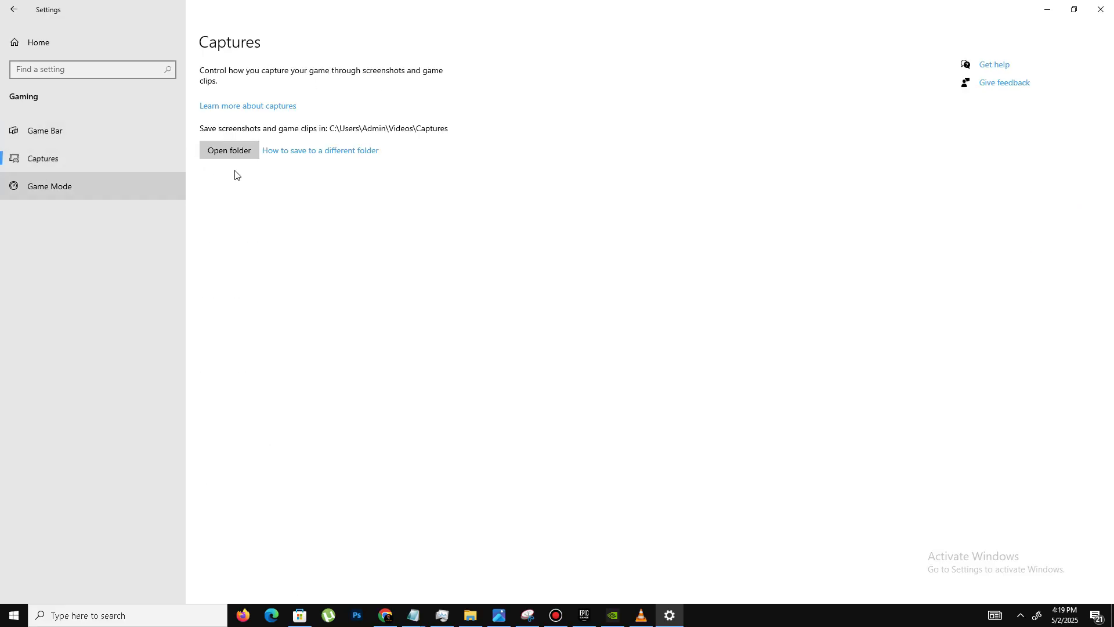
left_click(96, 188)
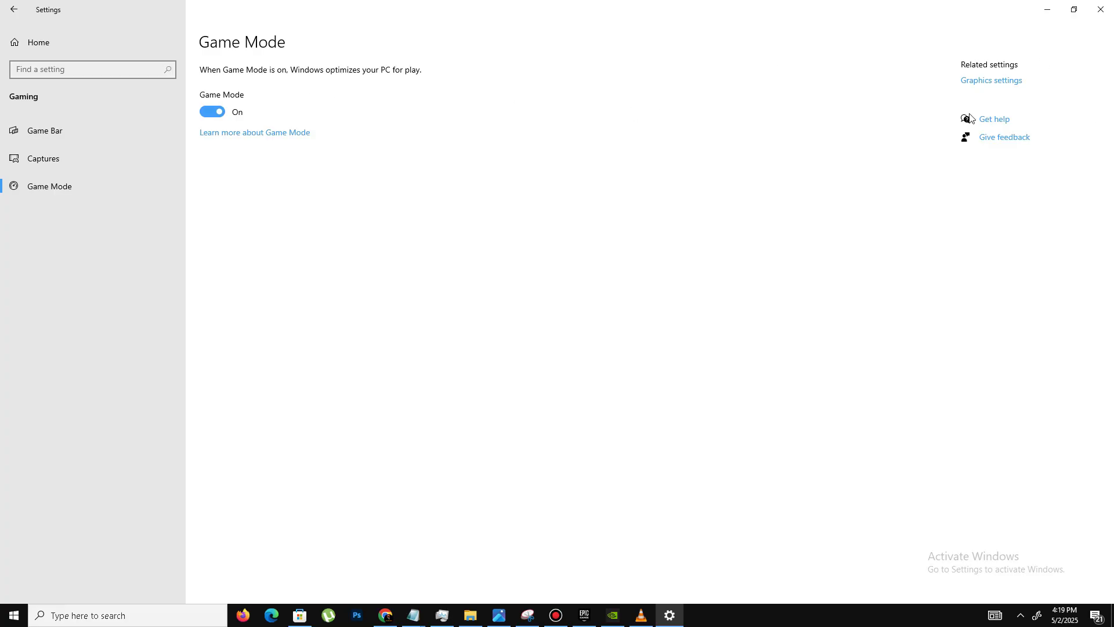
Save Fortnite's graphics preference as High performance, then close Settings.
left_click(989, 84)
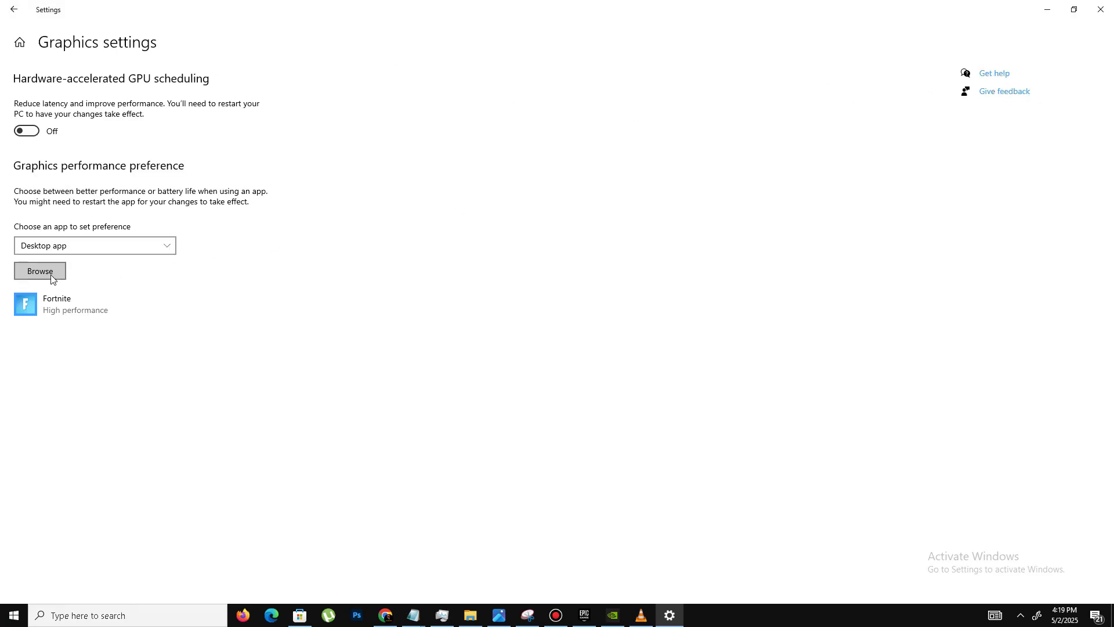
left_click(69, 313)
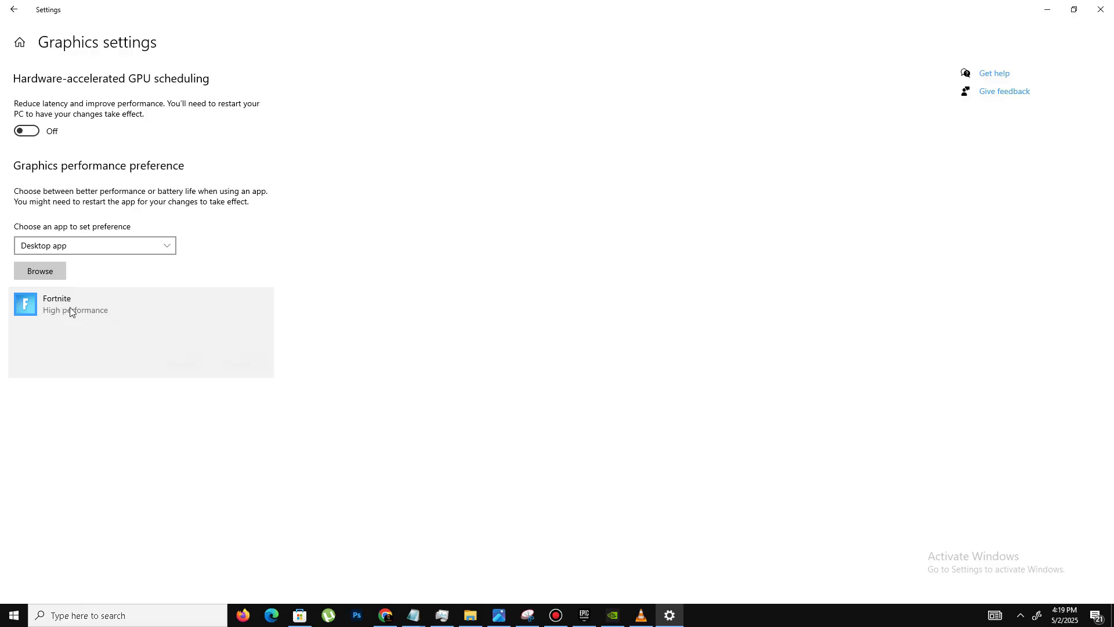
left_click(177, 365)
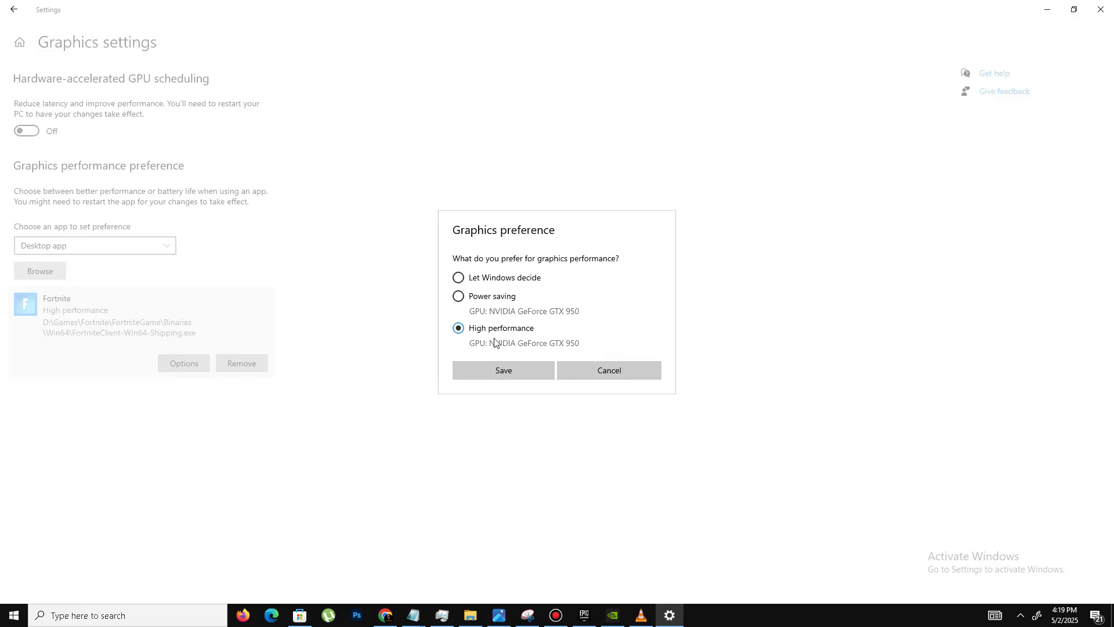
left_click(510, 372)
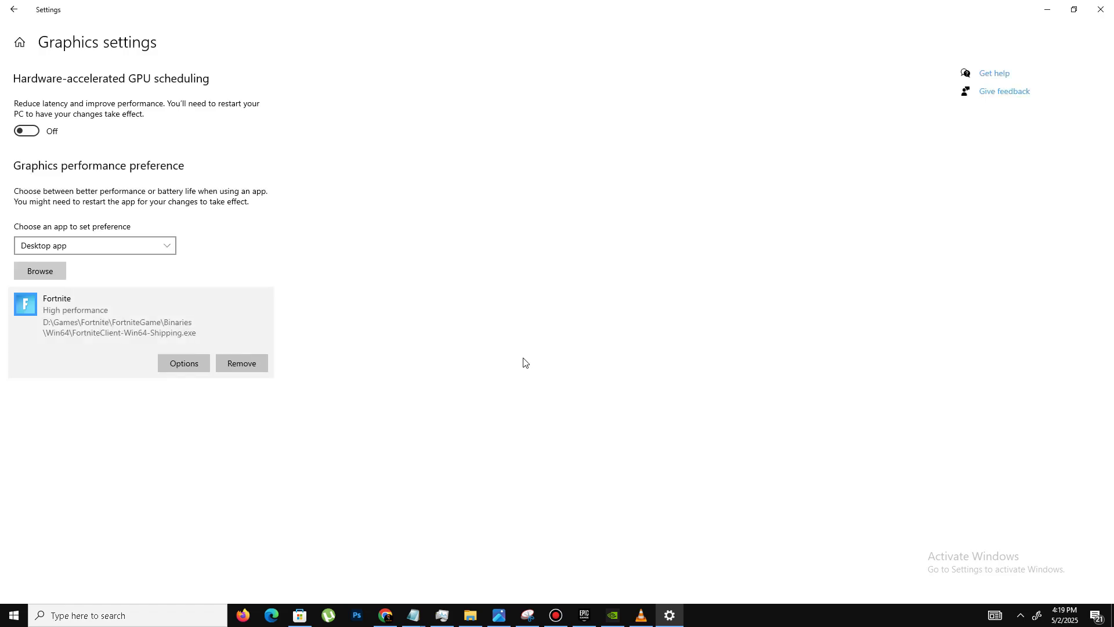
left_click(1101, 9)
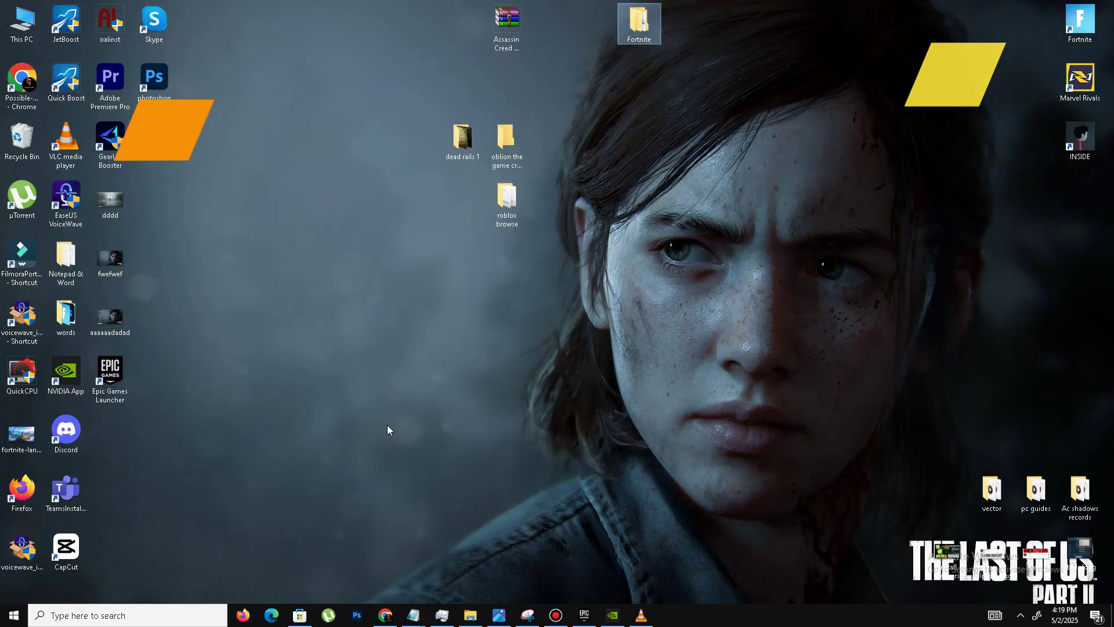
Delete everything in the Windows Temp folder, skipping files in use.
key("super+r")
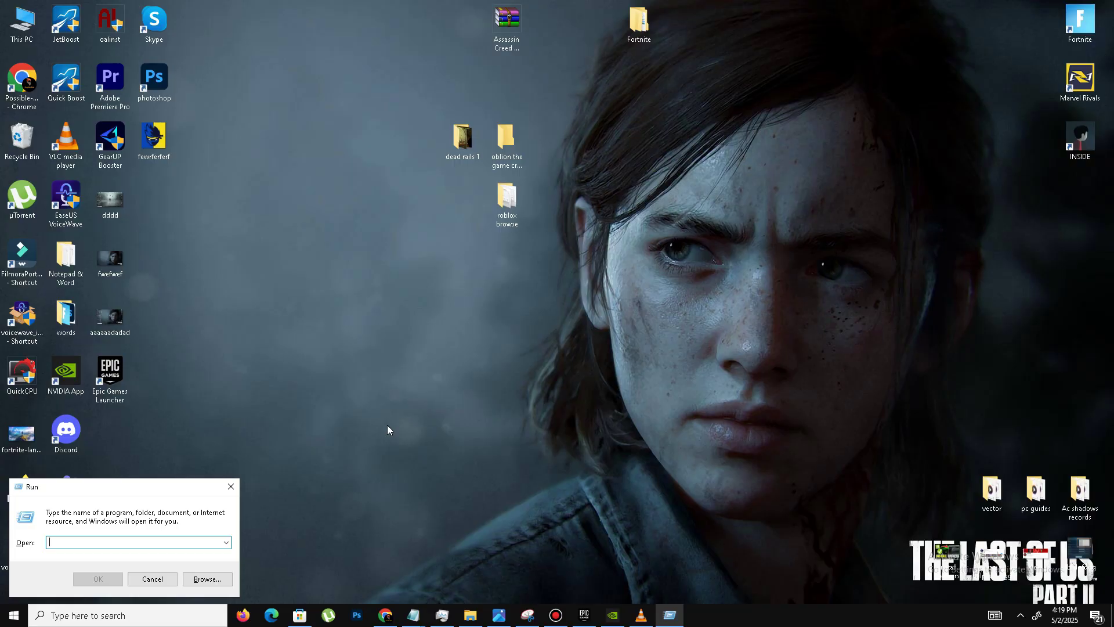
type("temp")
key("Return")
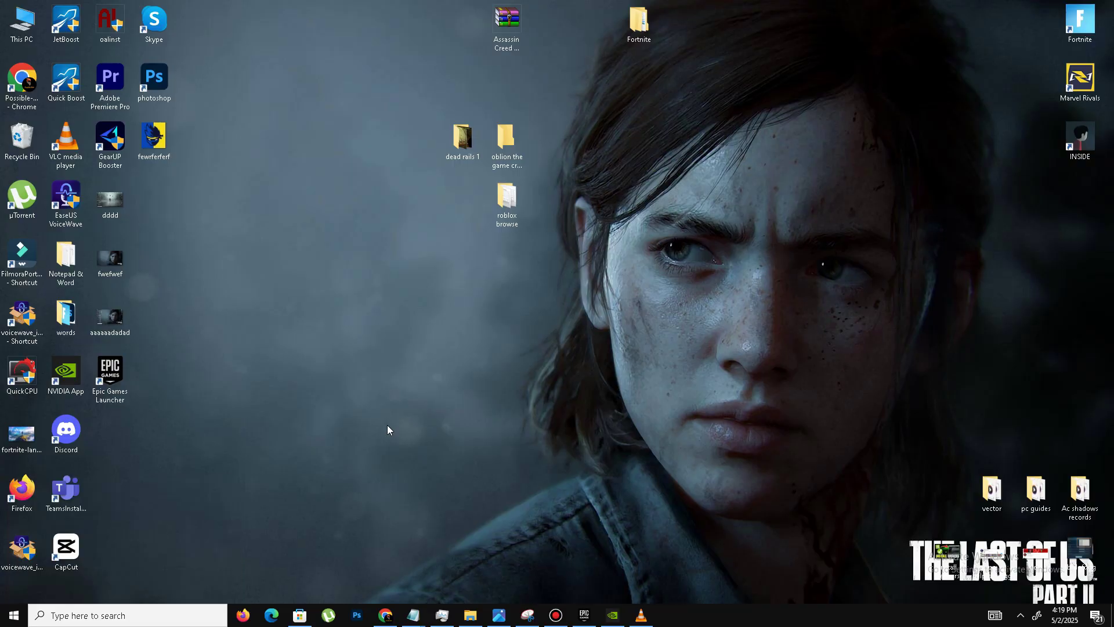
key("ctrl+a")
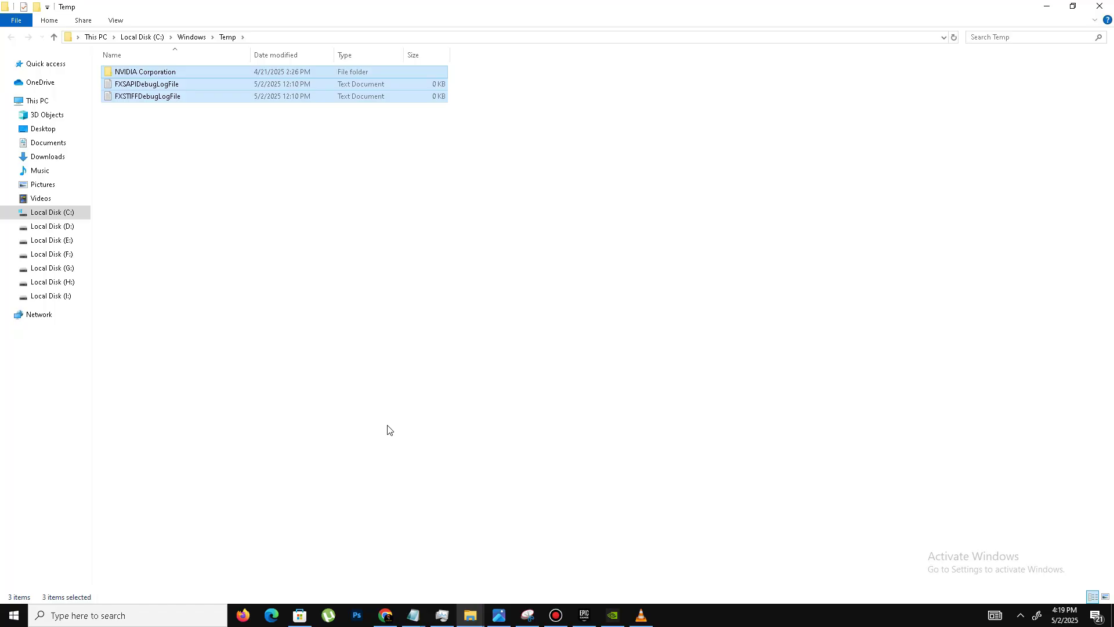
key("Delete")
left_click(516, 251)
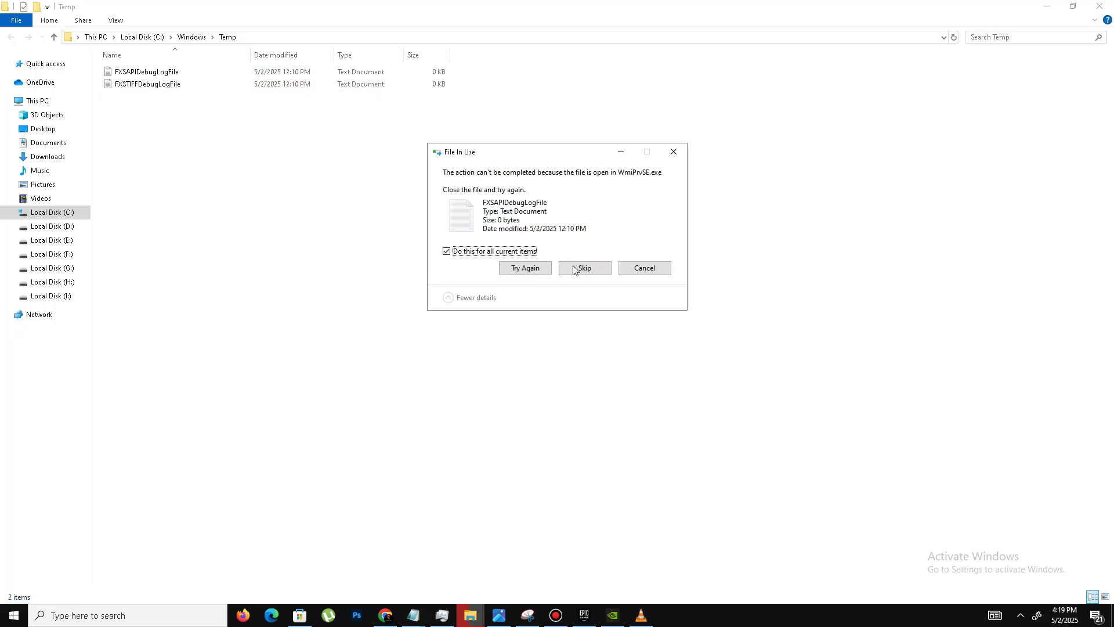
left_click(584, 268)
left_click(1099, 6)
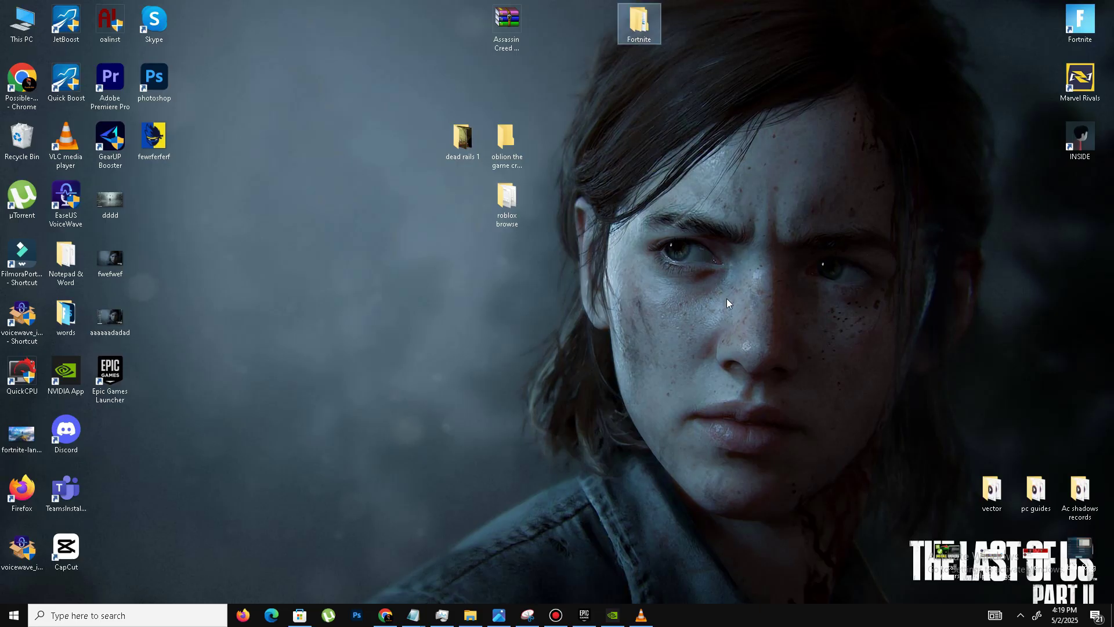
Delete all items in the user %temp% folder, skipping in-use files and folders.
key("super+r")
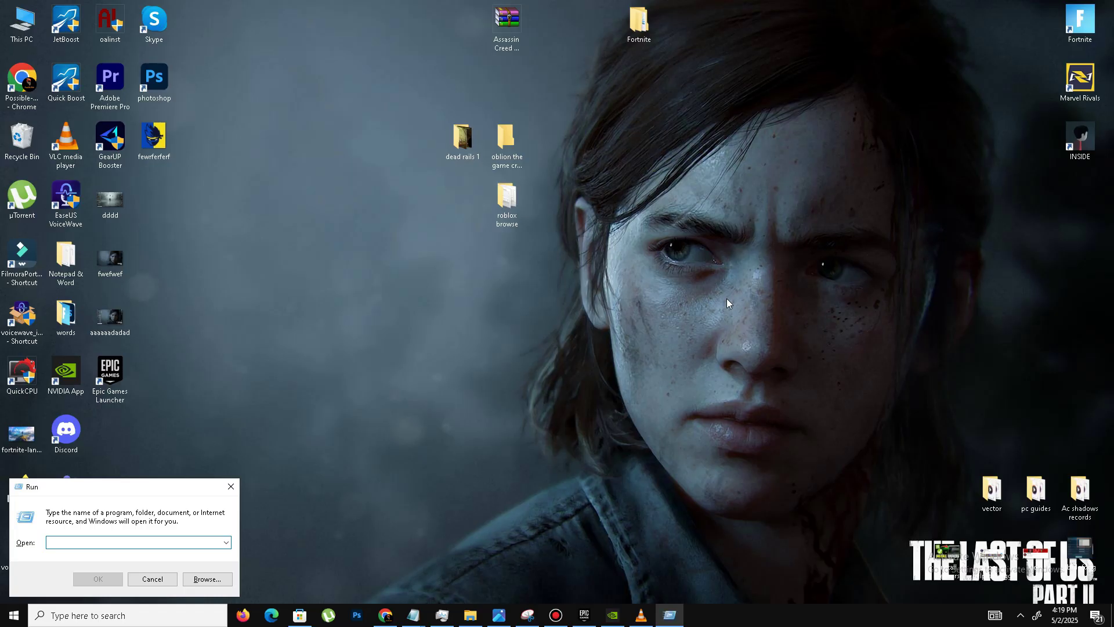
type("%temp")
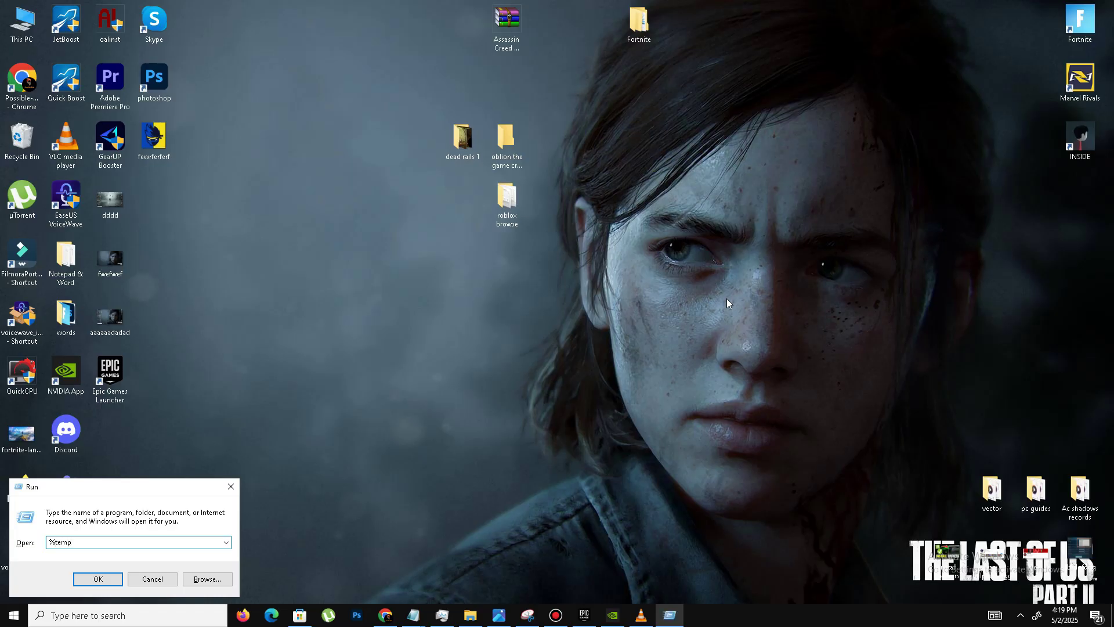
type("%")
key("Return")
key("ctrl+a")
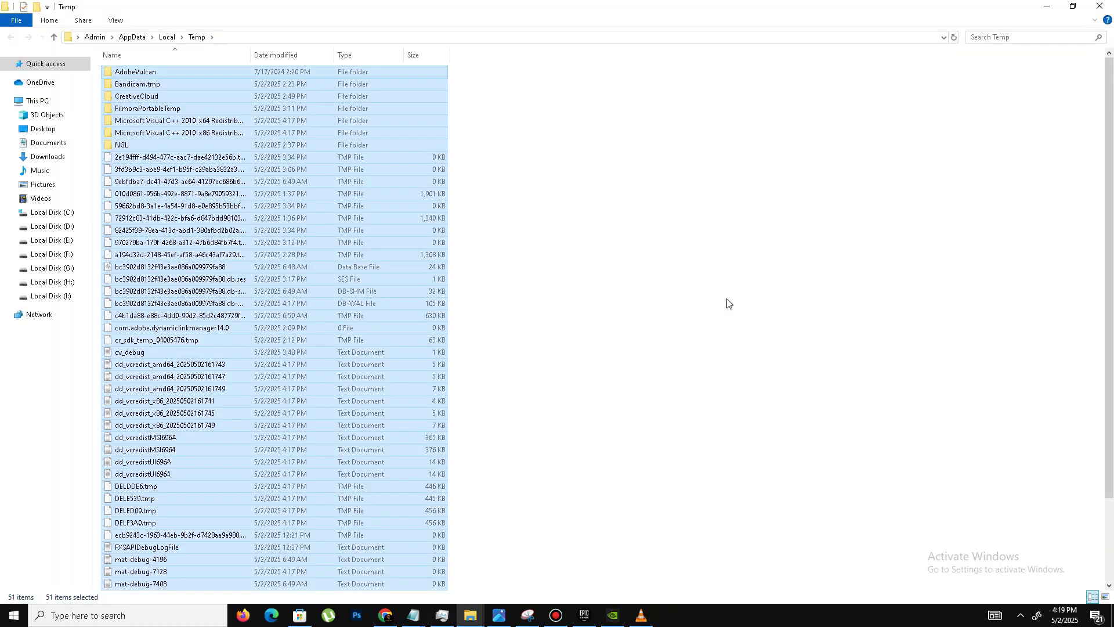
right_click(238, 296)
left_click(293, 464)
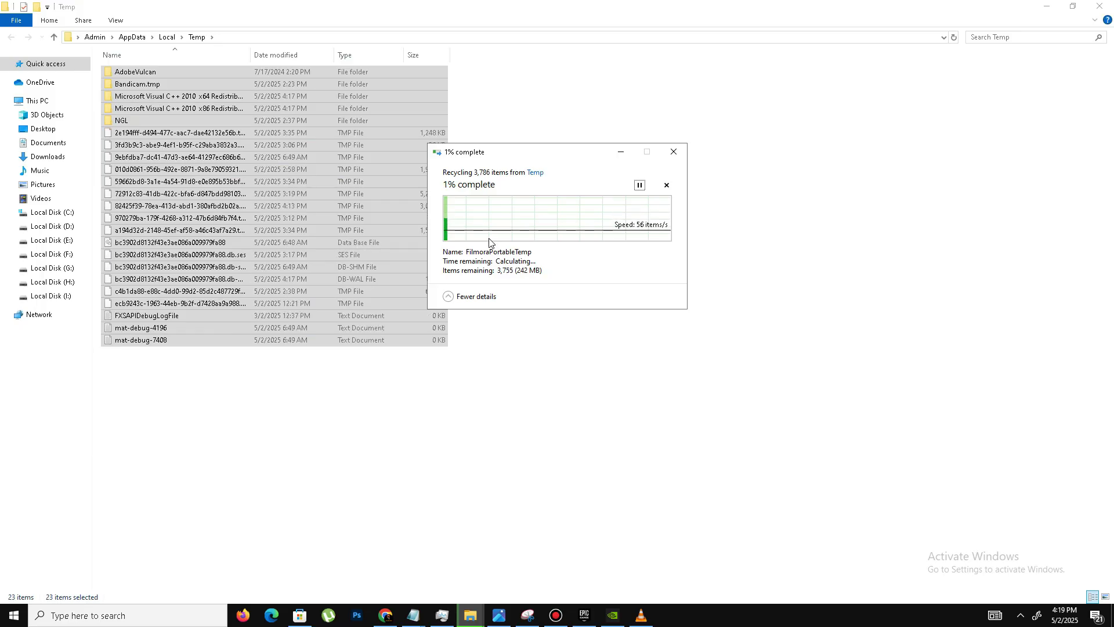
left_click(459, 252)
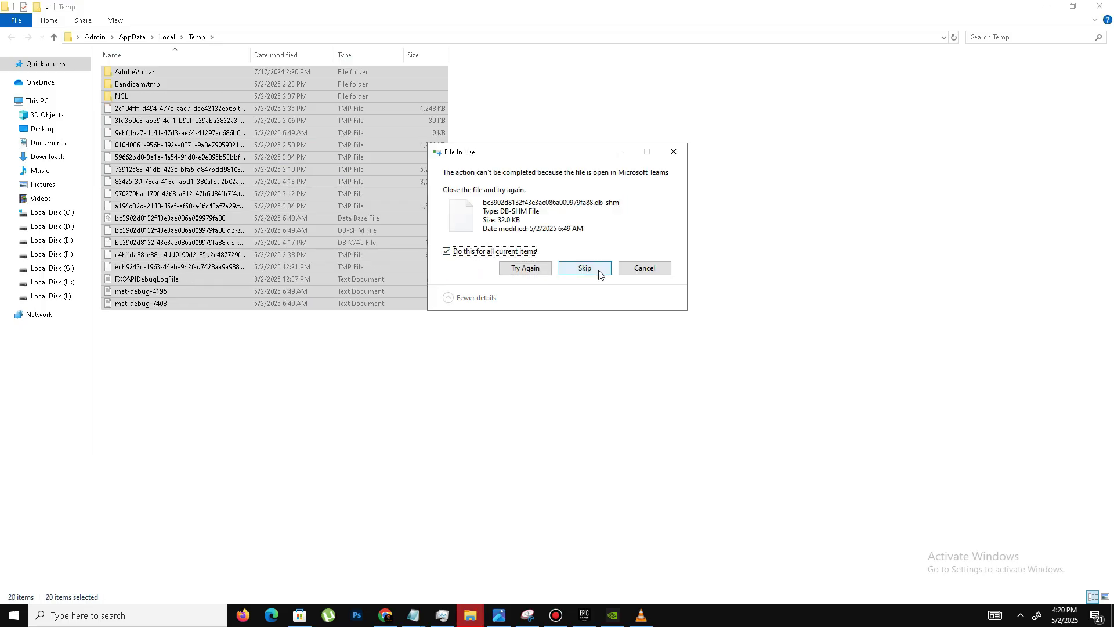
left_click(597, 272)
left_click(593, 276)
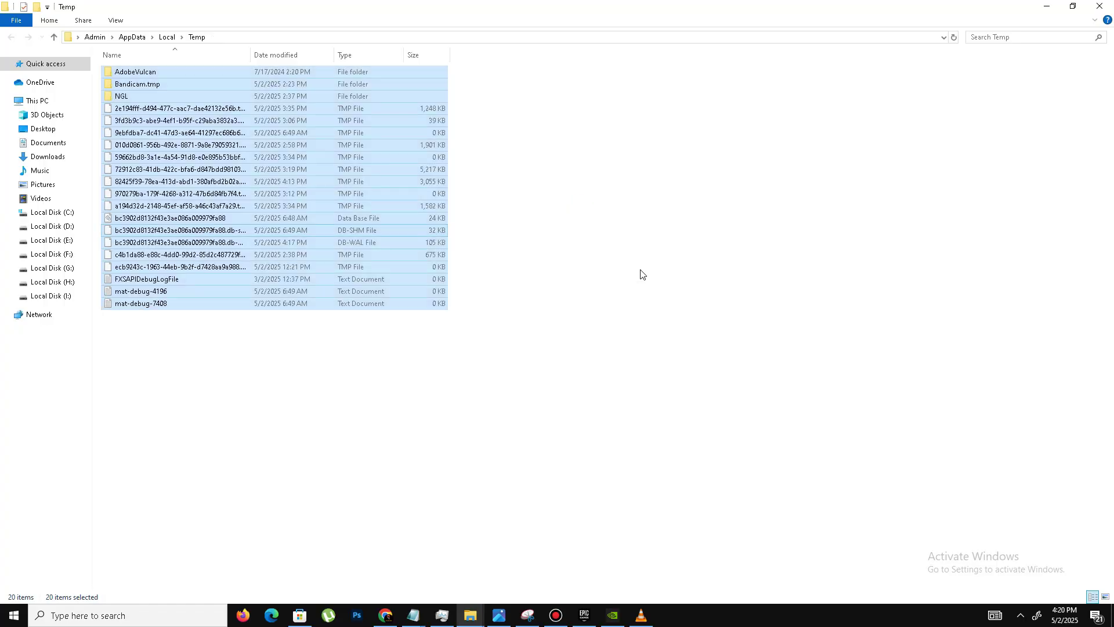
key("super+d")
Empty the Recycle Bin permanently.
right_click(8, 154)
left_click(116, 167)
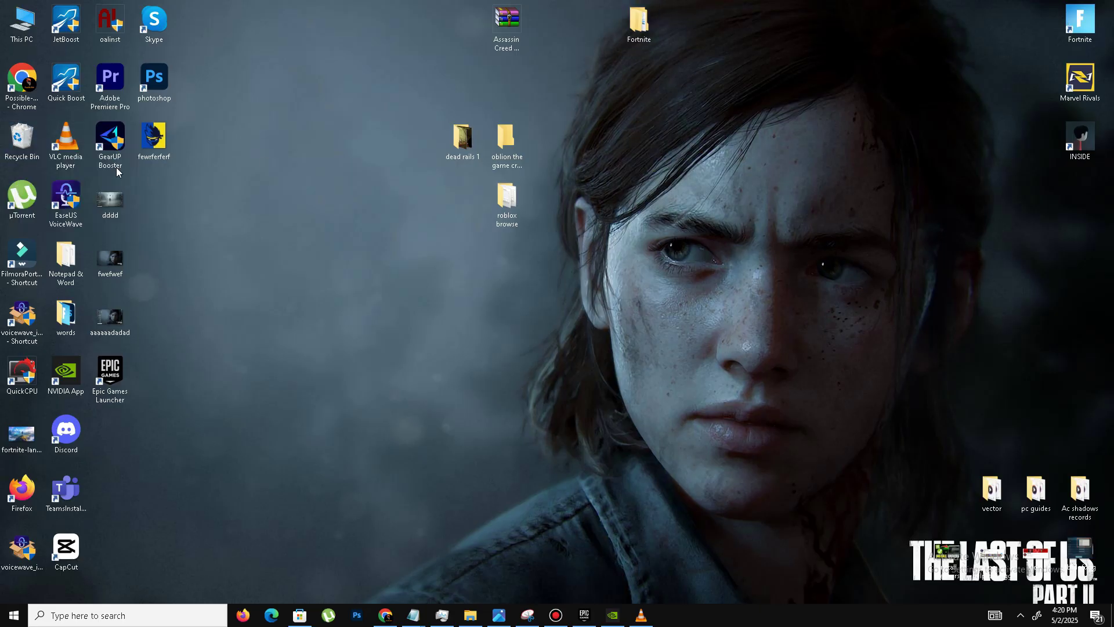
left_click(605, 318)
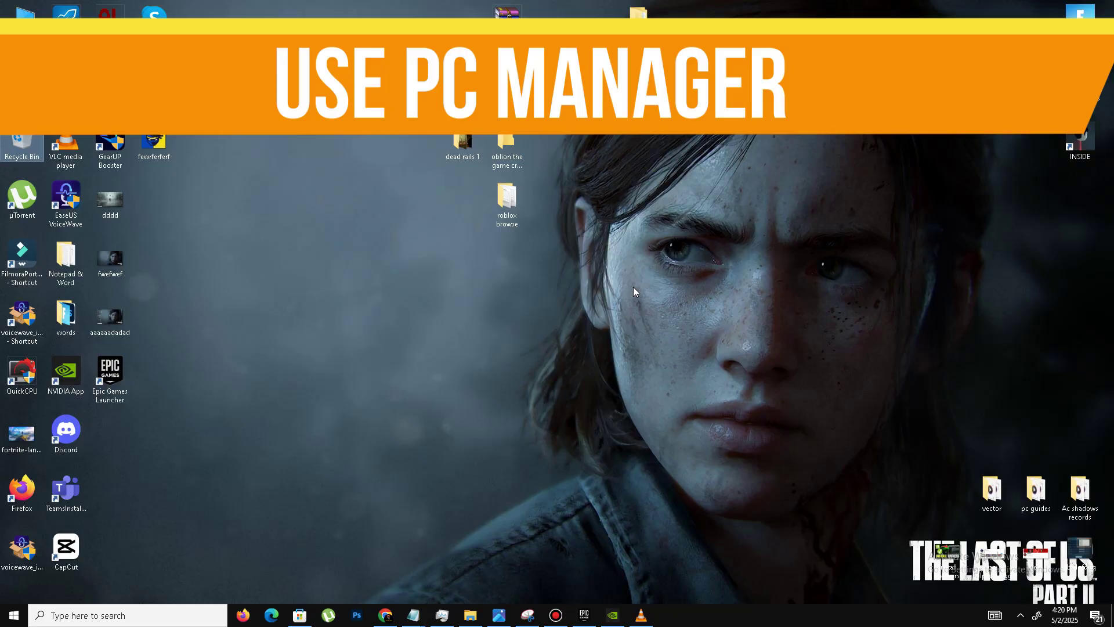
Show the already-installed Microsoft PC Manager page in Microsoft Store, then minimize the Store window.
left_click(303, 616)
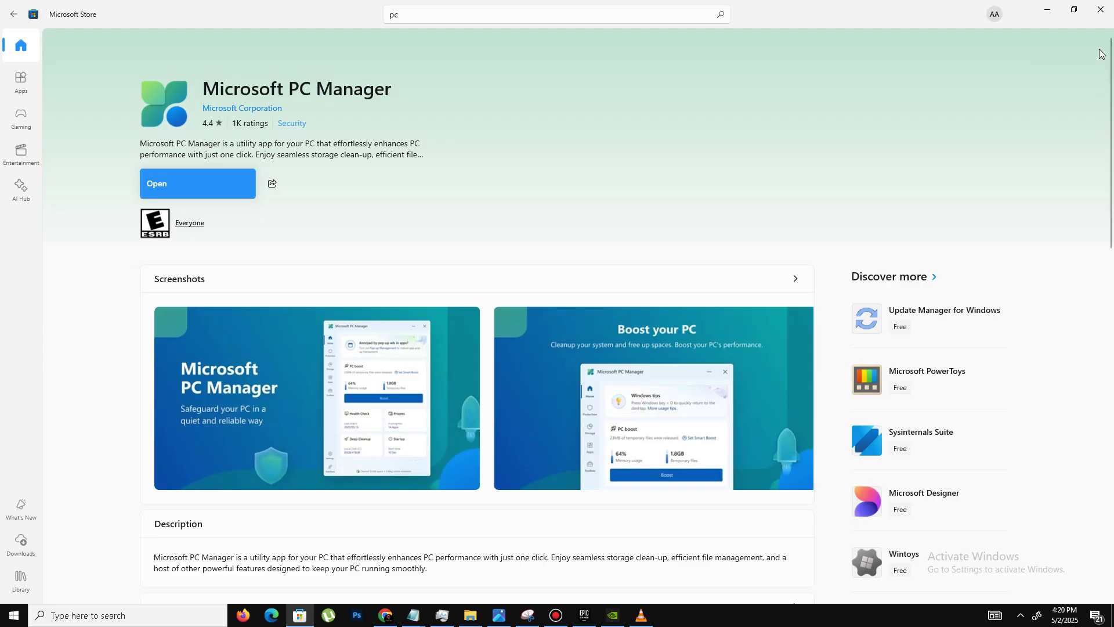
left_click(1048, 9)
Launch Microsoft PC Manager from the hidden tray icons and run Boost, clearing temp files and cutting memory to 56%.
left_click(1021, 616)
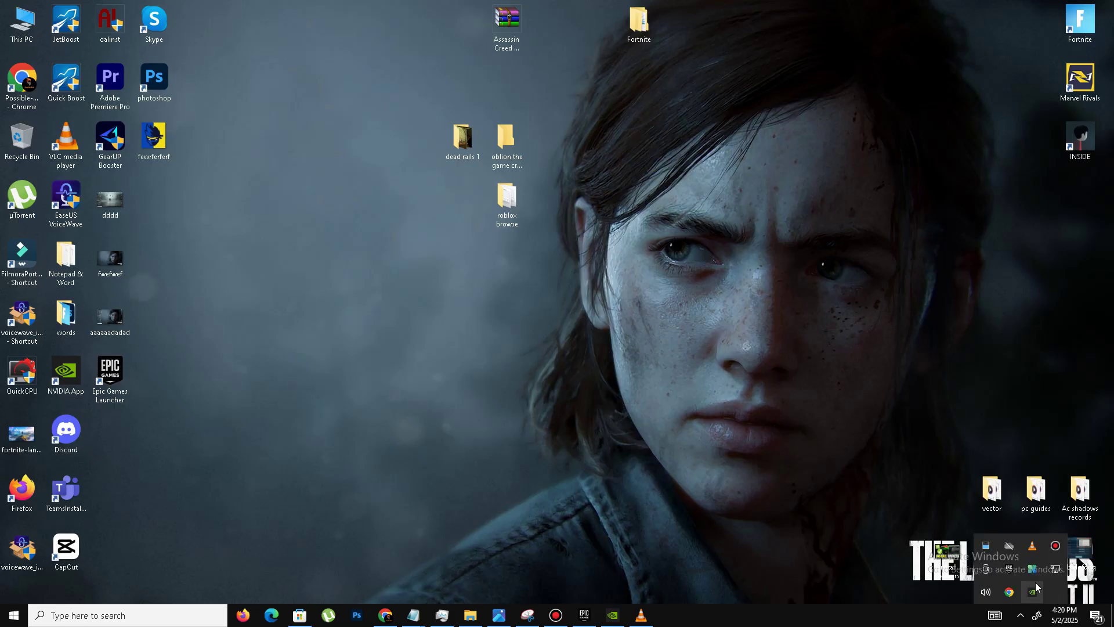
left_click(1036, 570)
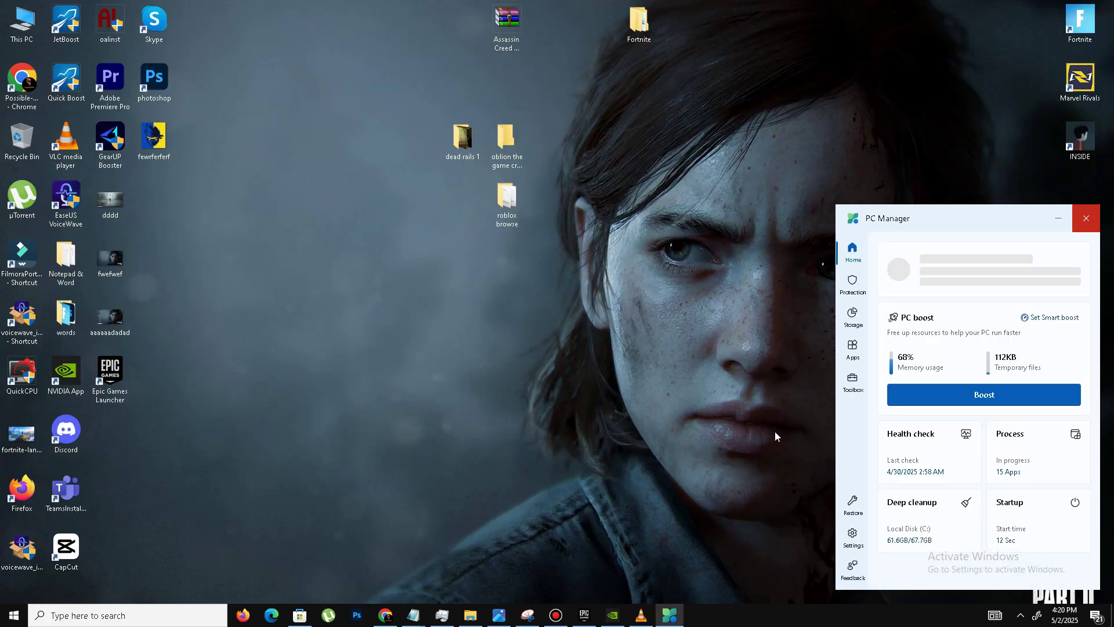
left_click(977, 400)
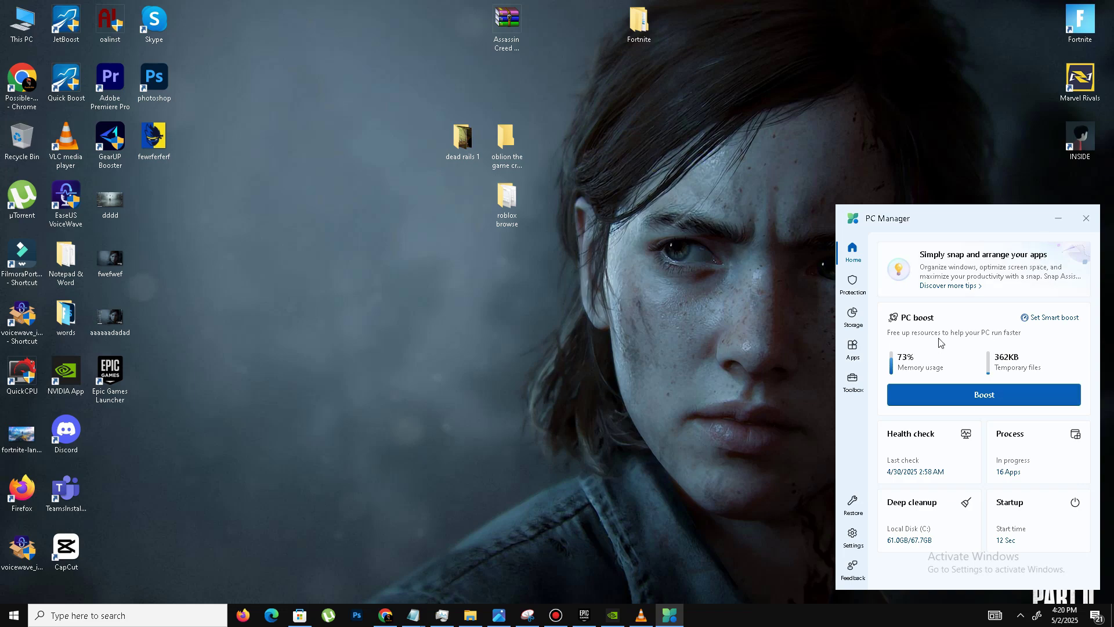
left_click(977, 401)
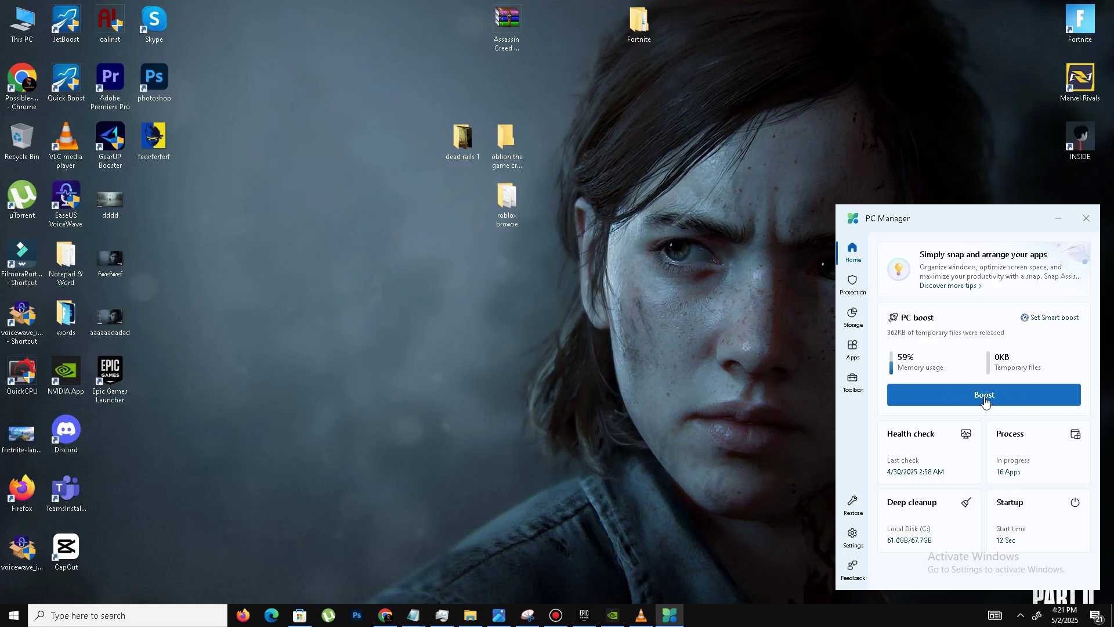
Minimize PC Manager, check the Start menu power options, then launch Task Manager from the taskbar.
left_click(1056, 222)
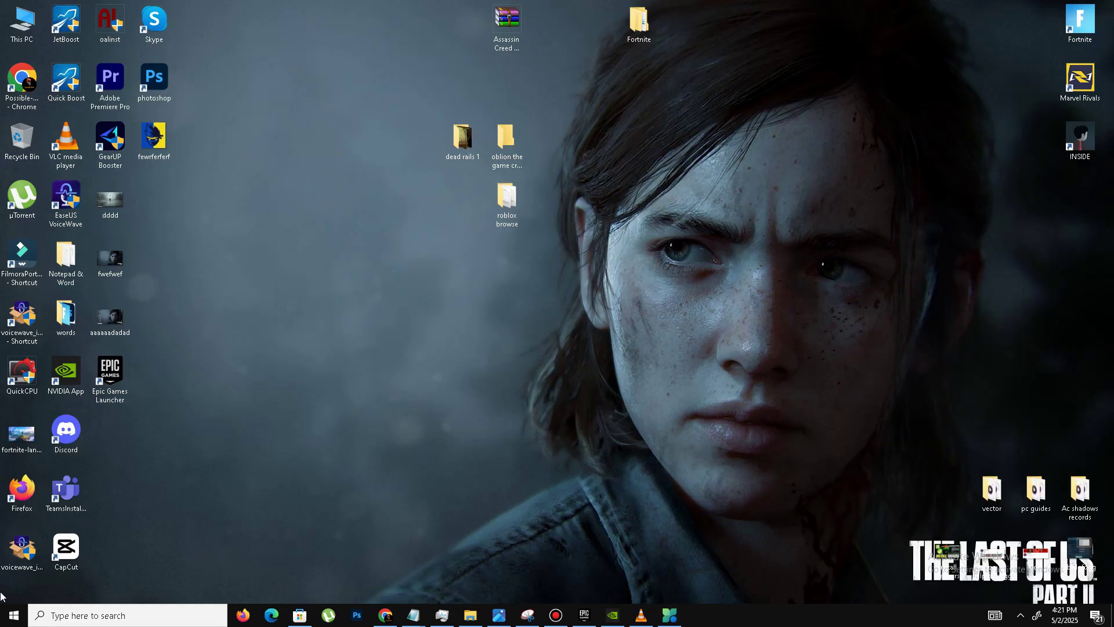
left_click(23, 614)
left_click(29, 591)
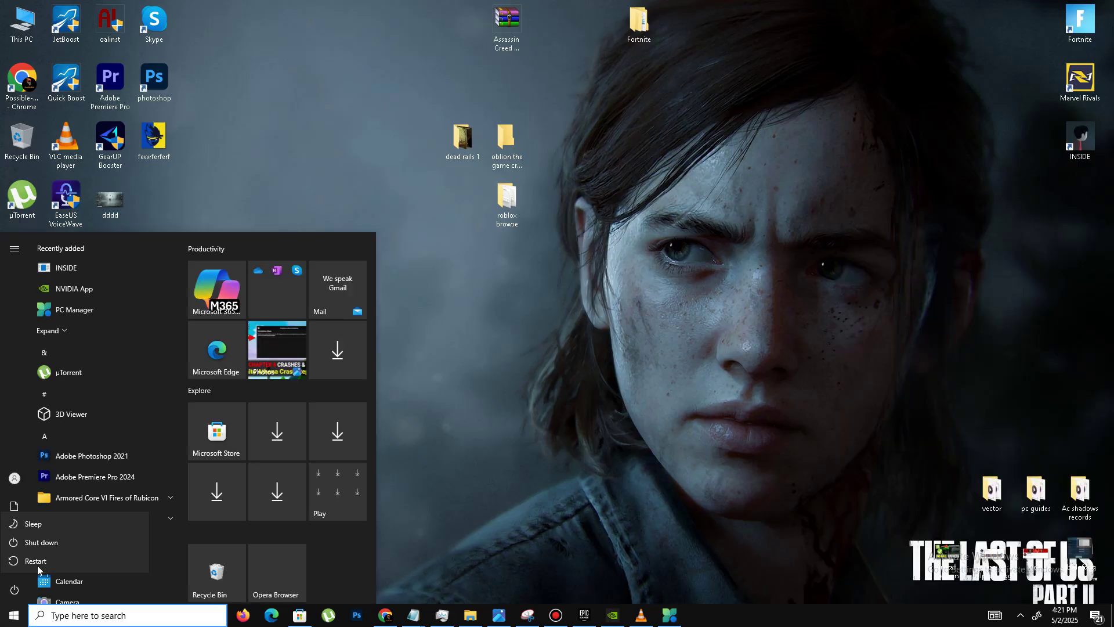
left_click(638, 445)
left_click(638, 437)
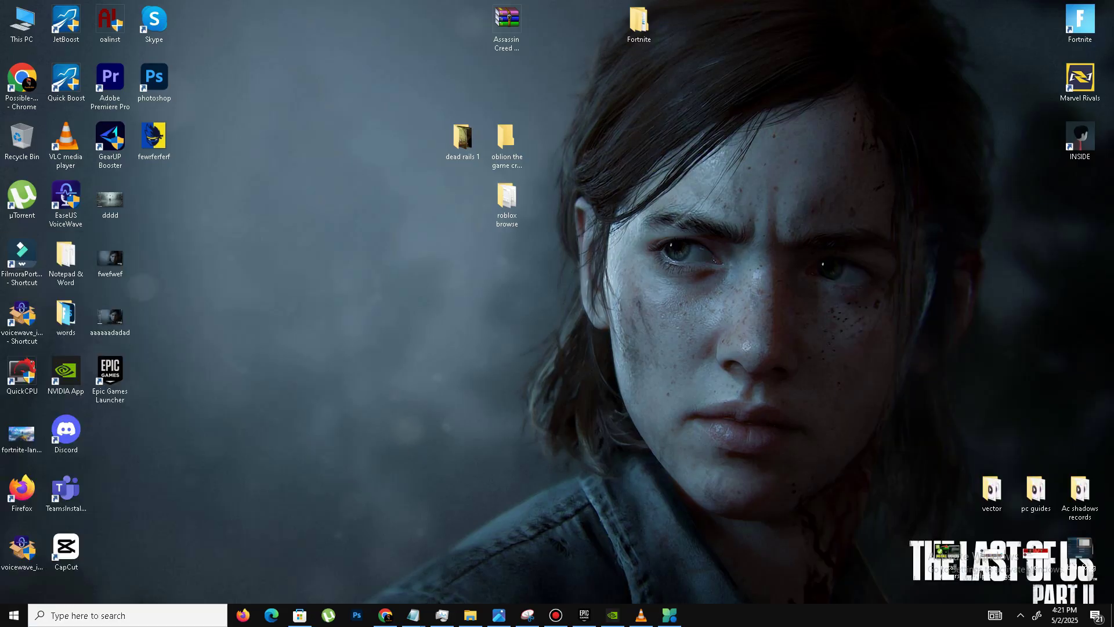
right_click(731, 625)
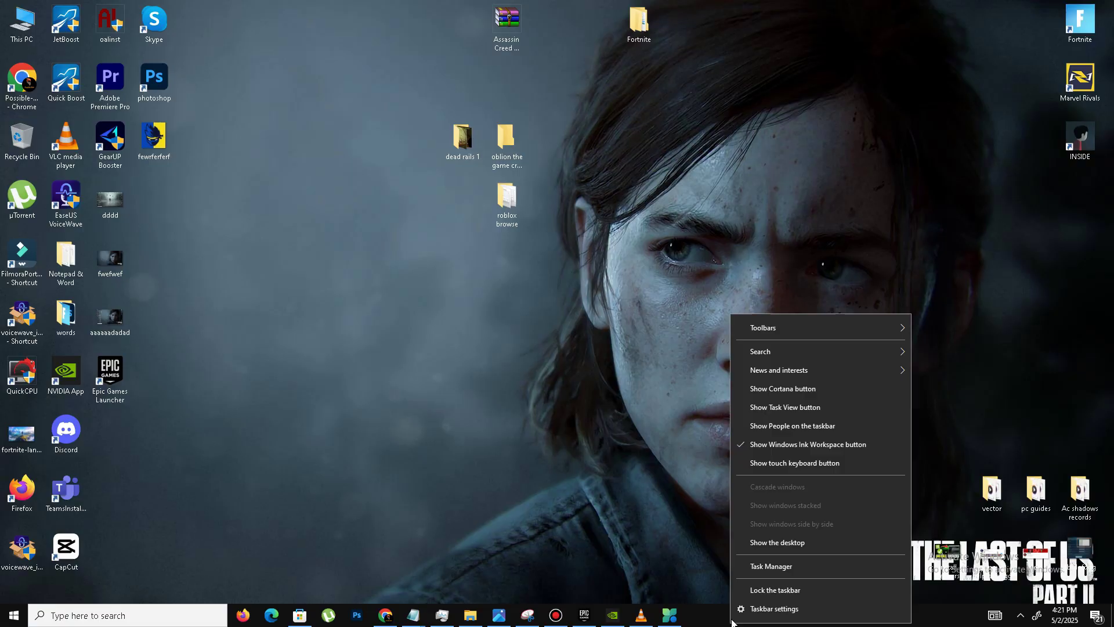
left_click(774, 566)
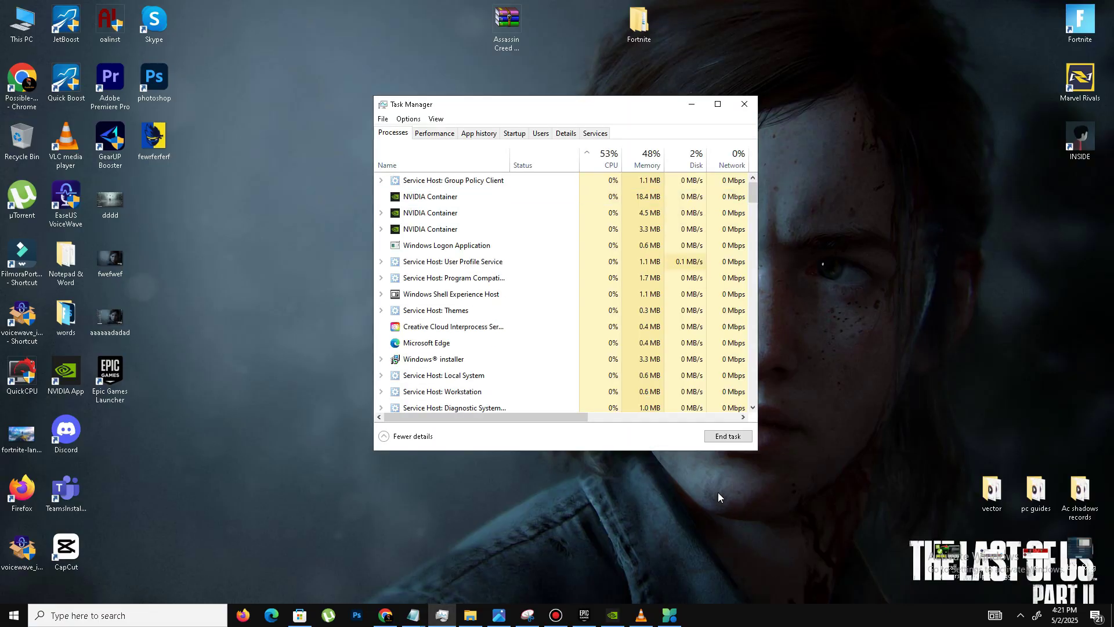